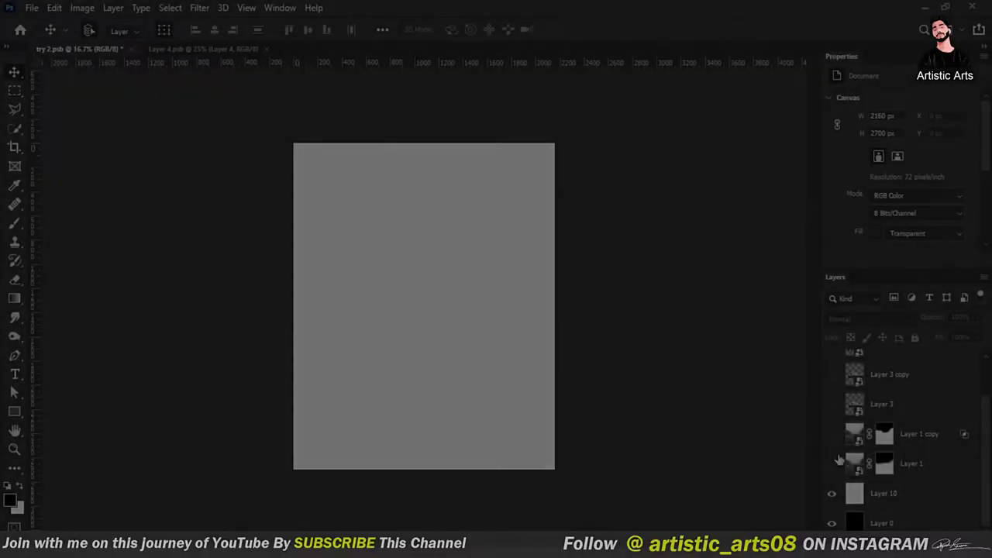
- Turn on Layer 1 to reveal the foggy mountain road background
click(832, 463)
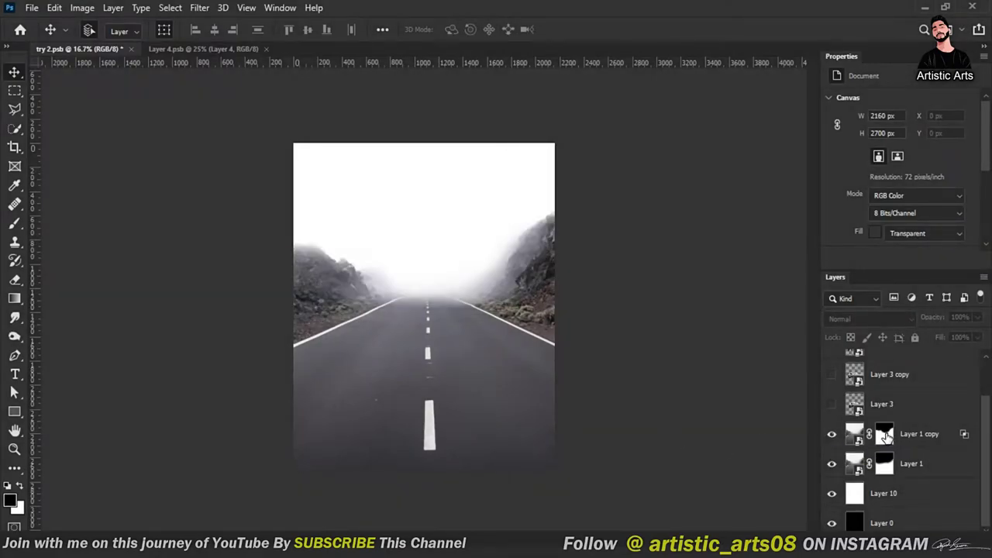
- Hide the man (Layer 2) and car (Layer 3 copy), and show the smoke Layer 9
scroll(886, 437, up, 2)
drag(943, 461, 882, 465)
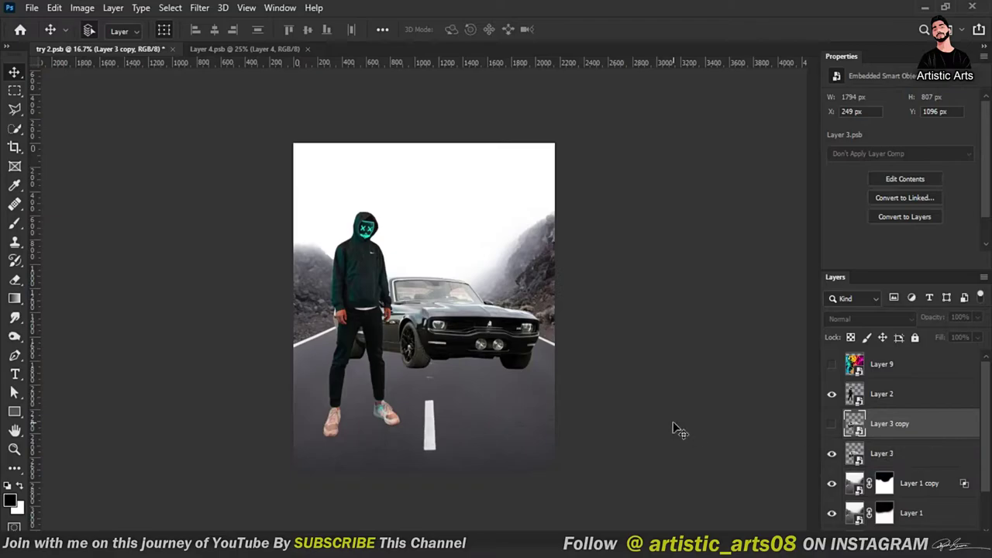
click(832, 394)
click(831, 453)
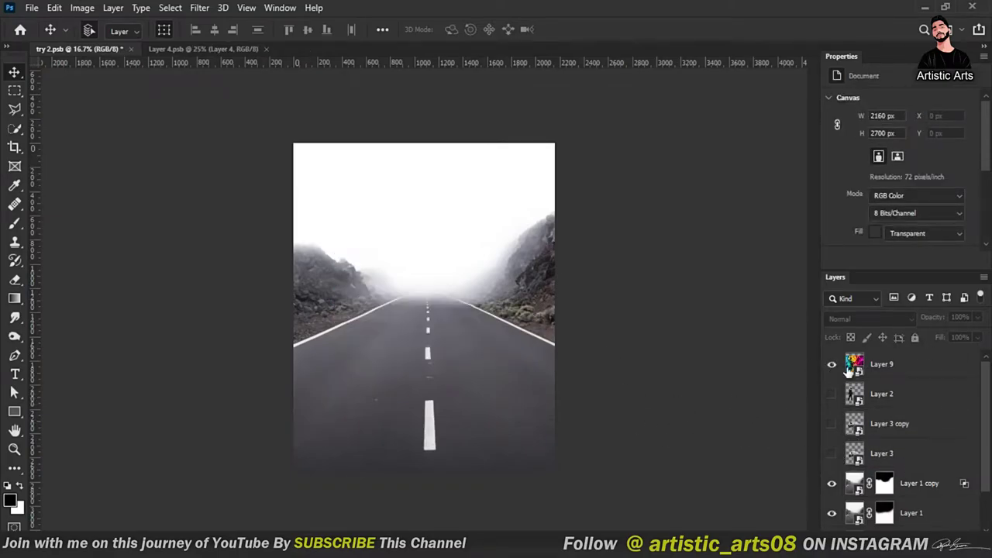
click(831, 363)
click(881, 364)
- Duplicate the smoke layer and scale the copy taller above the road
key(ctrl+j)
mouse_move(423, 376)
mouse_down()
mouse_move(447, 233)
mouse_move(461, 267)
mouse_up()
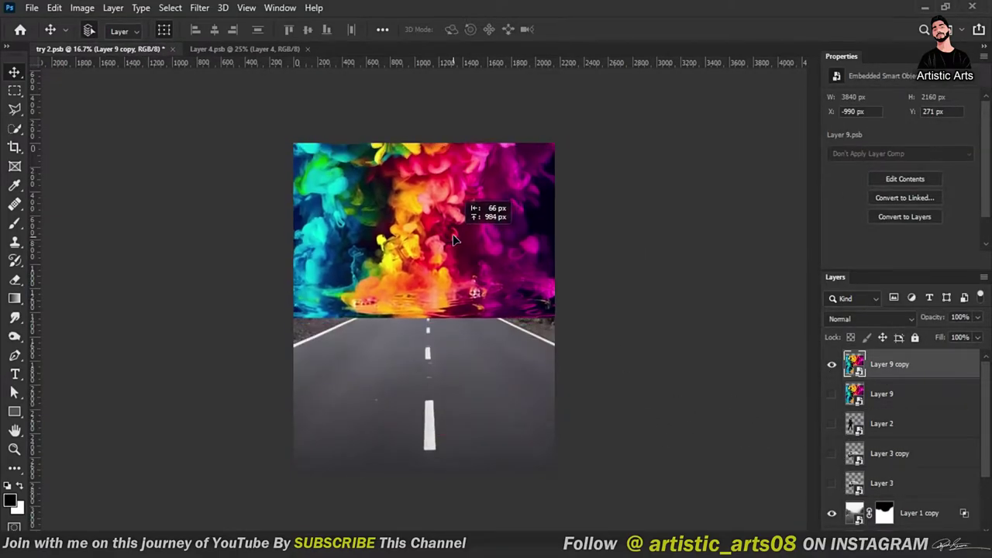
key(ctrl+t)
drag(453, 206, 461, 226)
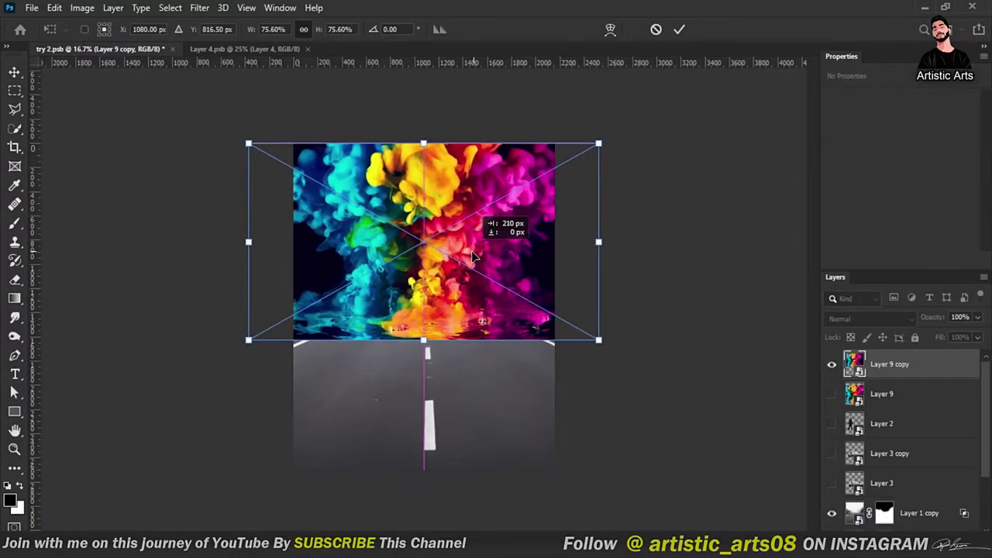
drag(411, 161, 411, 141)
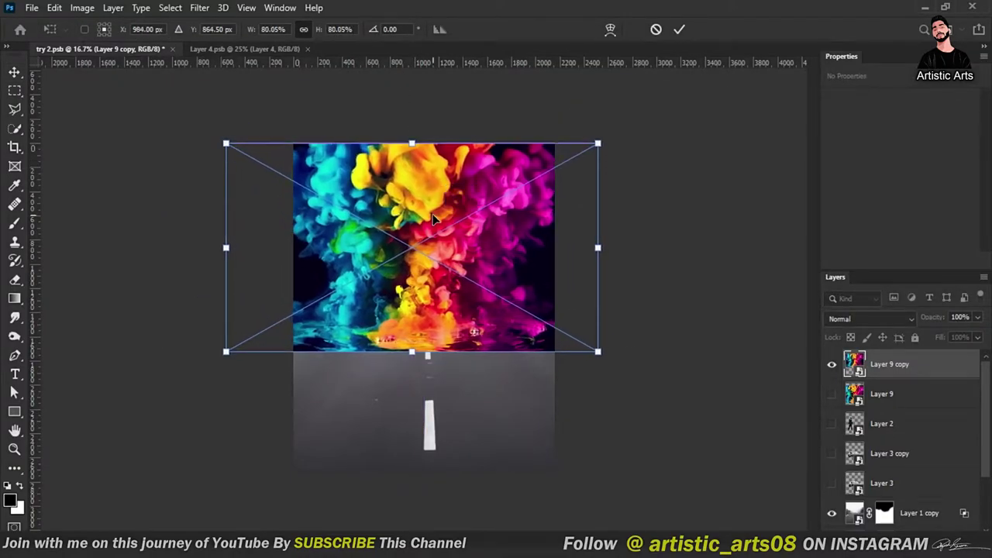
click(679, 29)
- Warp the smoke copy so its bottom edge curves along the horizon
click(54, 8)
mouse_move(99, 339)
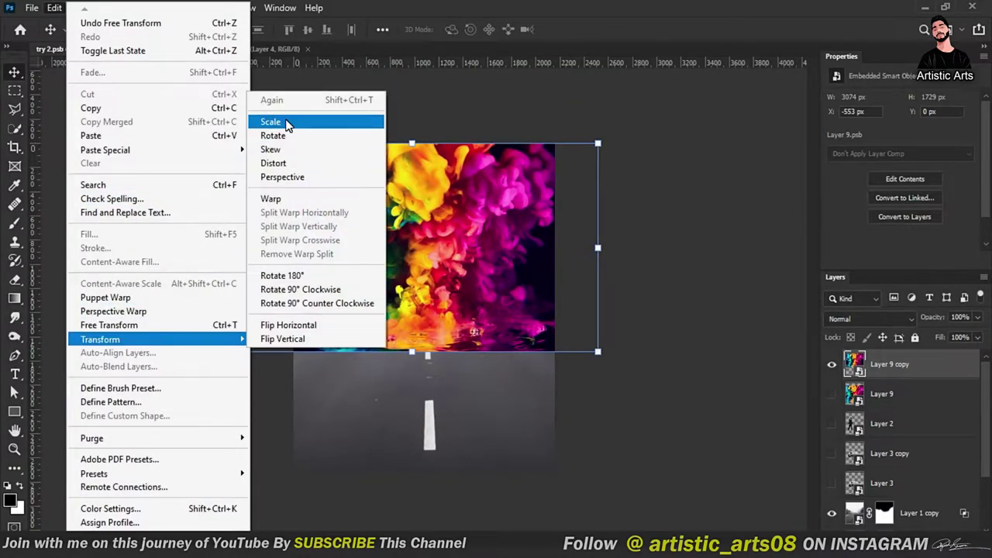
click(296, 165)
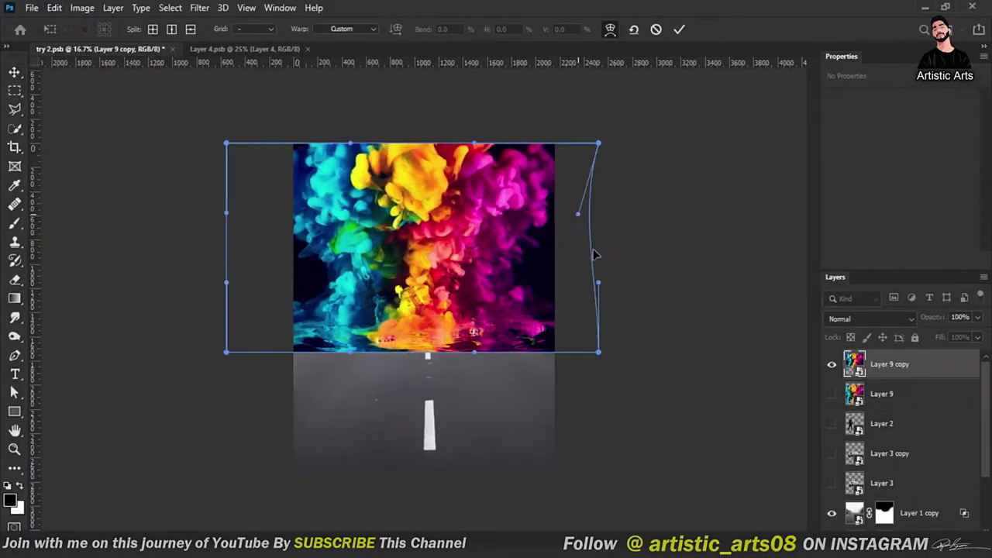
drag(598, 283, 544, 257)
drag(598, 142, 636, 111)
drag(225, 142, 204, 103)
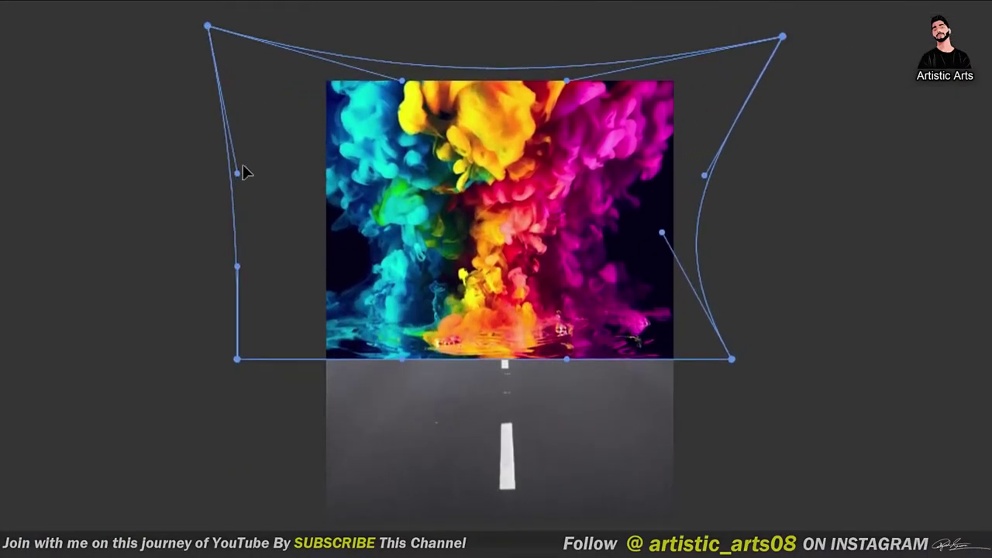
drag(237, 172, 287, 161)
drag(237, 266, 310, 277)
drag(401, 80, 421, 3)
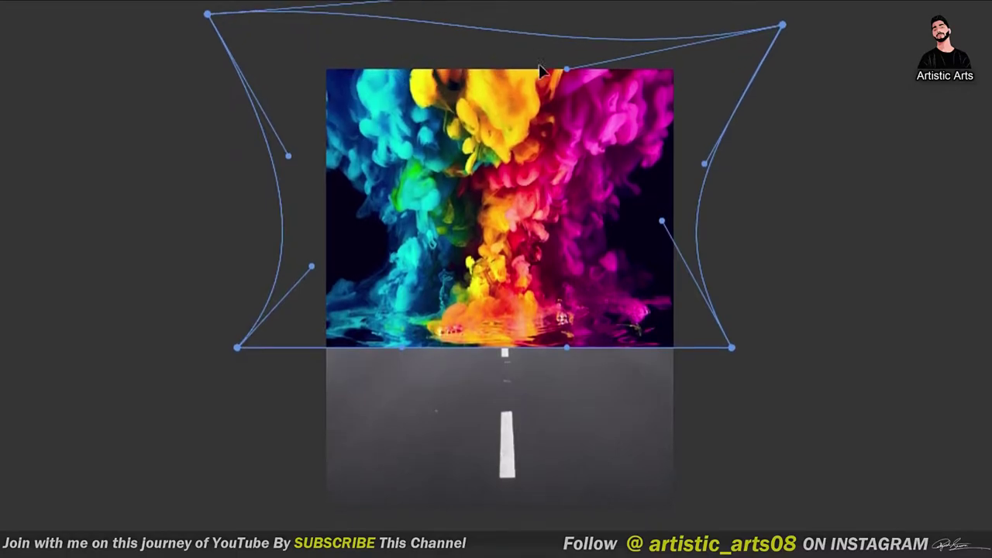
drag(566, 68, 613, 9)
drag(566, 337, 551, 306)
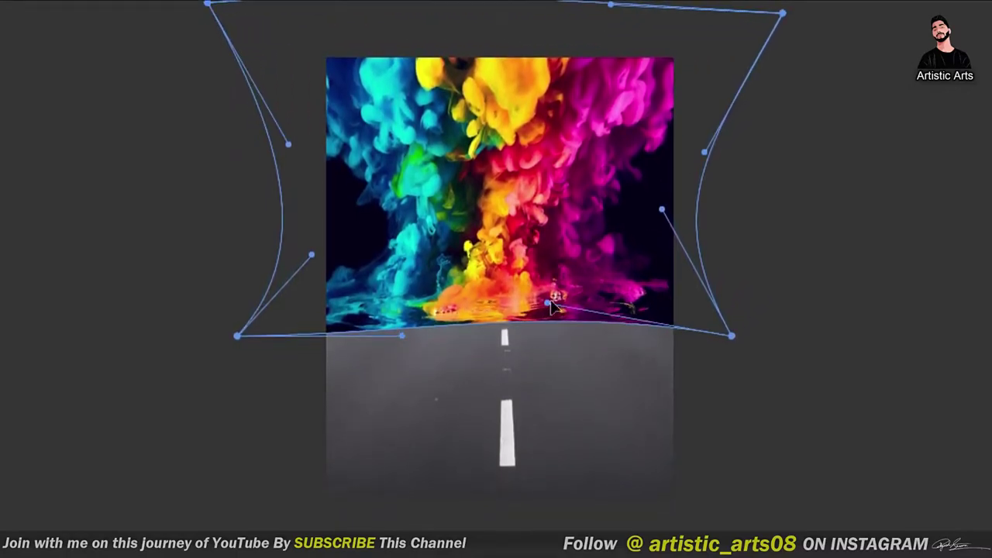
drag(332, 343, 411, 310)
key(Return)
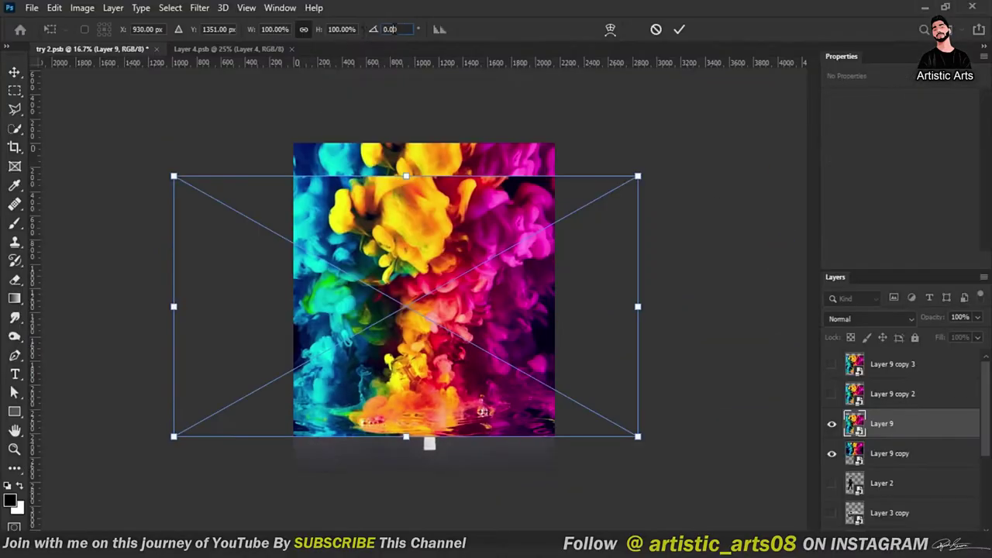
- Rotate a smoke copy 180° and stretch it below the horizon as a reflection
text(0)
key(Return)
drag(456, 231, 476, 389)
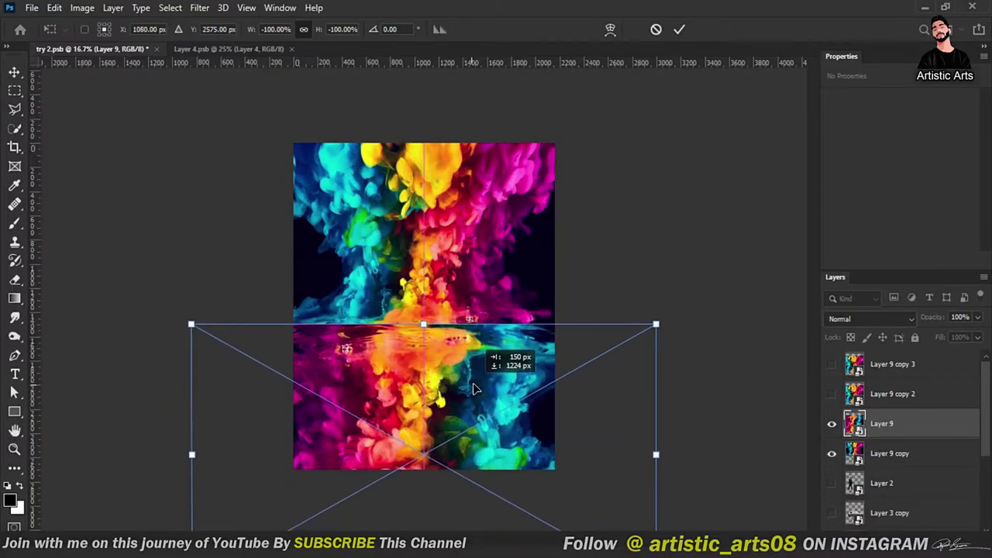
drag(421, 515, 416, 438)
scroll(416, 439, up, 1)
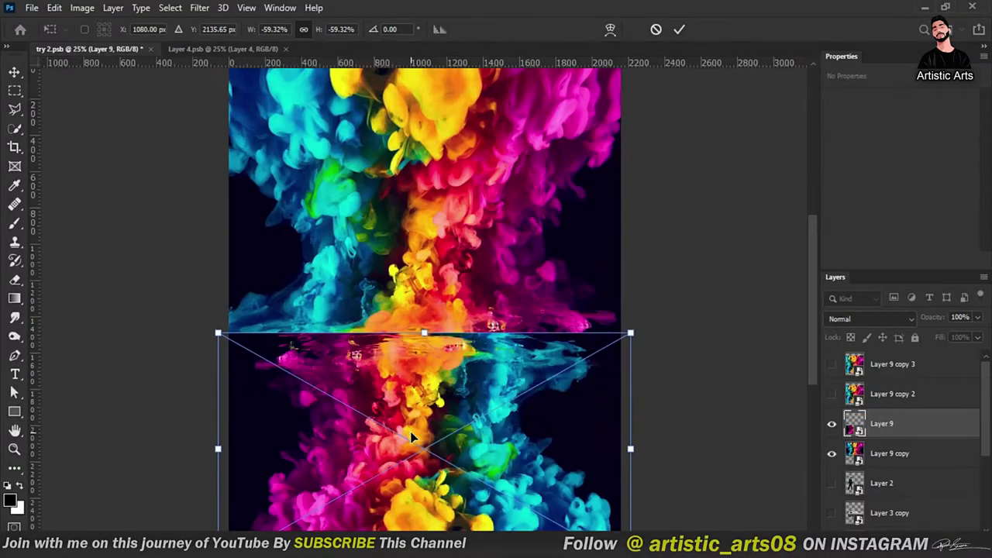
drag(428, 230, 428, 189)
click(679, 29)
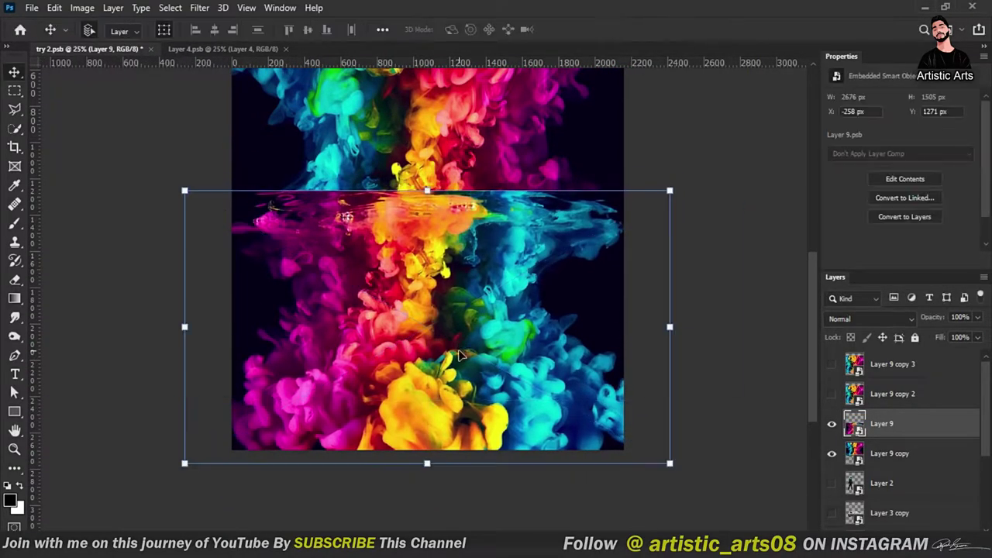
- Set the reflection's blend mode to Linear Dodge (Add)
click(199, 7)
click(105, 124)
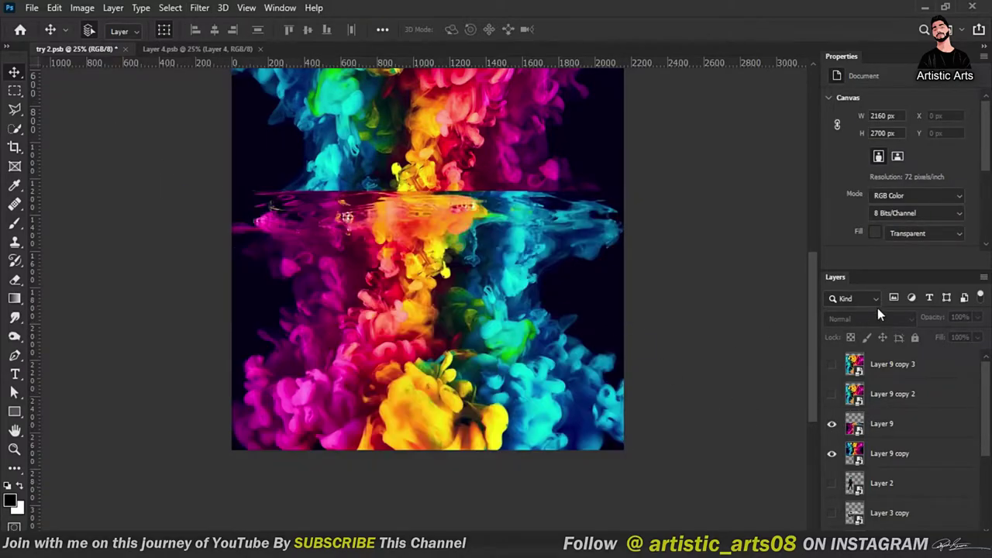
key(alt+shift+a)
click(199, 8)
- Apply a 100 px Gaussian Blur to the reflection
click(883, 428)
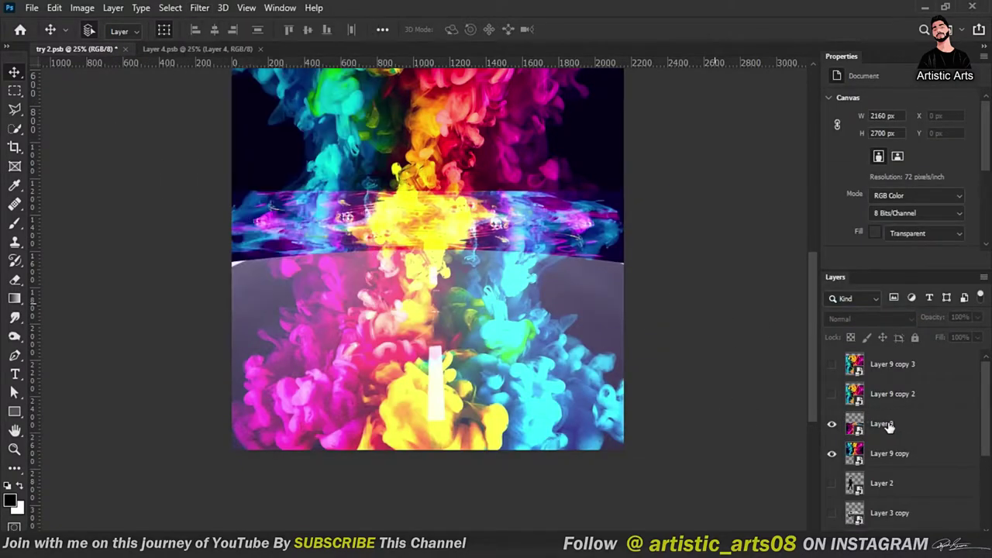
click(199, 8)
click(409, 225)
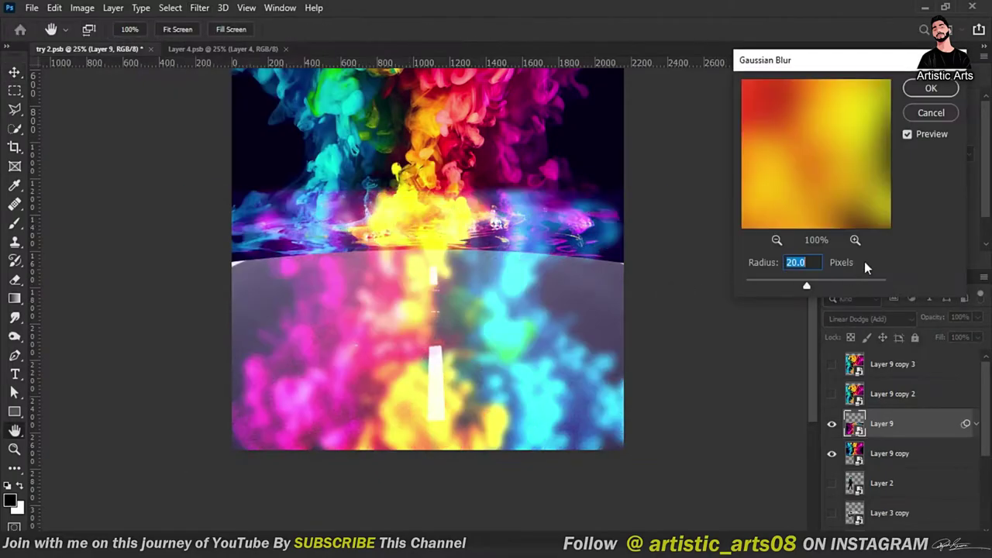
key(Return)
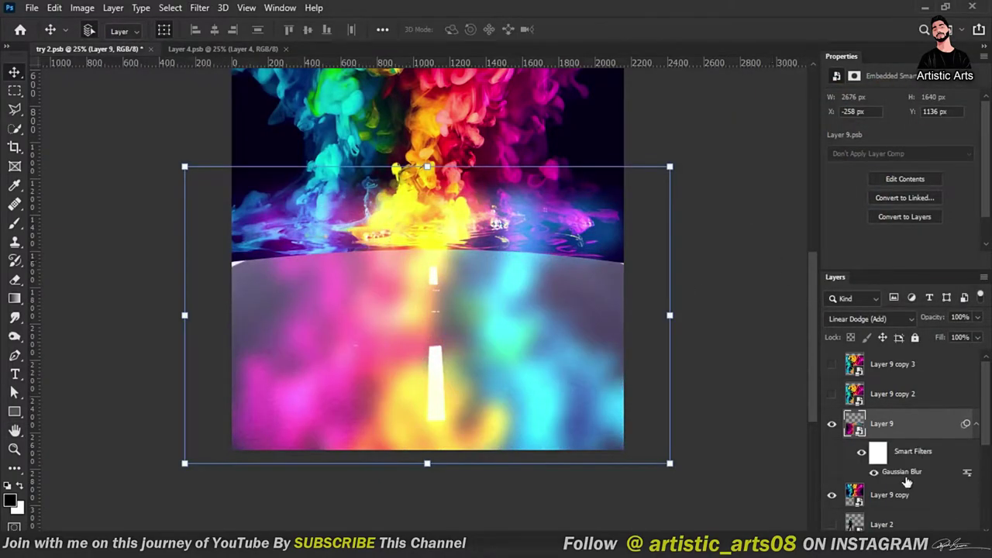
double_click(903, 472)
text(100)
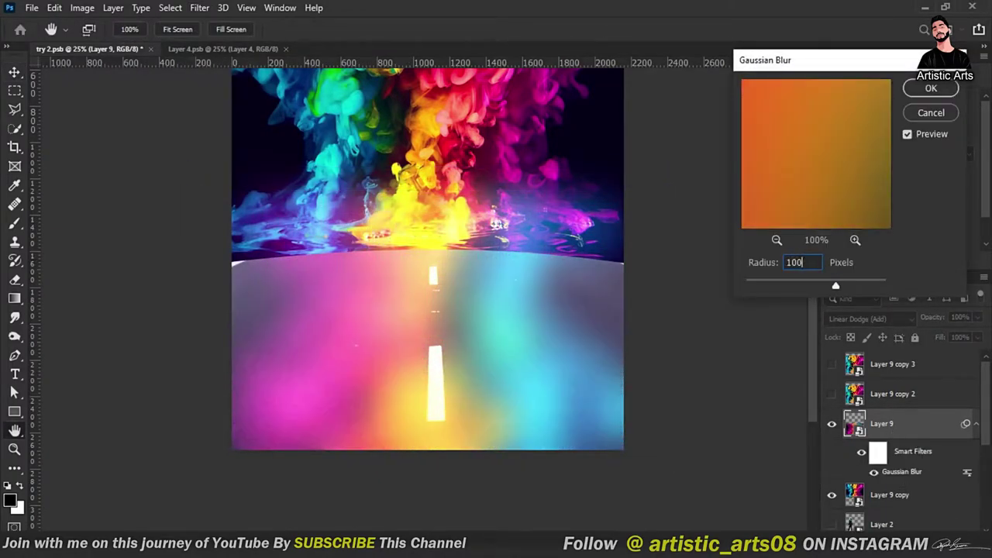
key(Return)
- Switch the reflection's blend mode to Soft Light
click(907, 324)
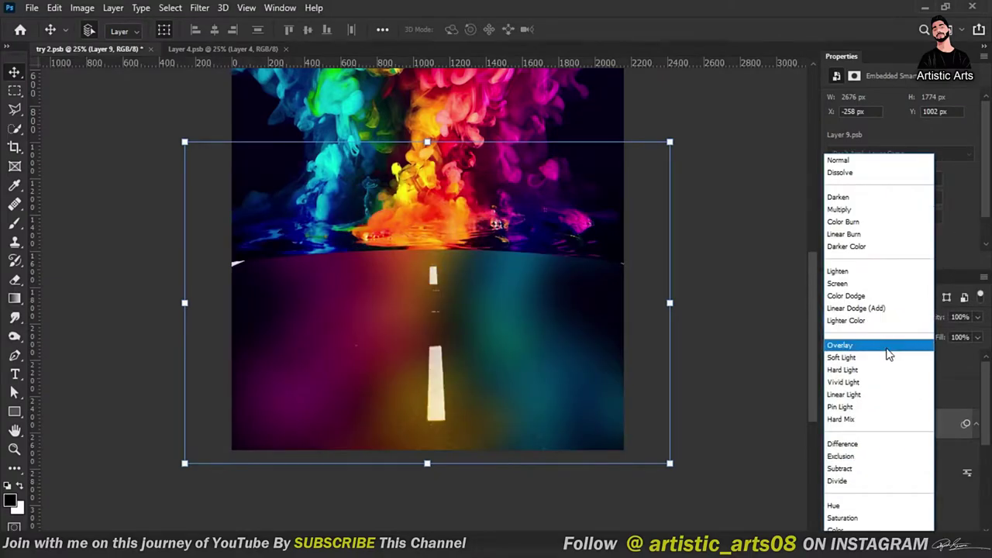
click(889, 356)
scroll(231, 180, up, 2)
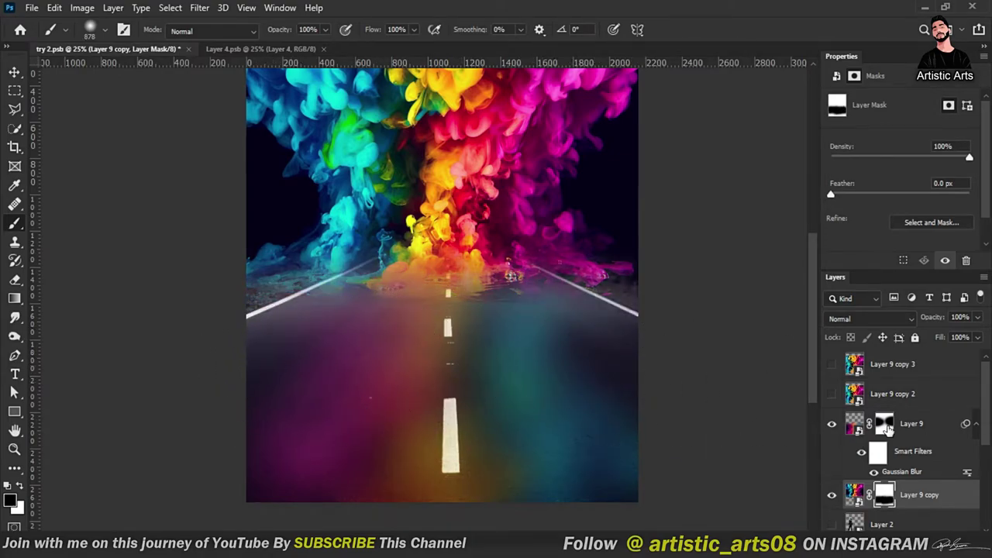
- Reorder the smoke copy in the stack and add a black Solid Color fill layer
key(v)
click(940, 500)
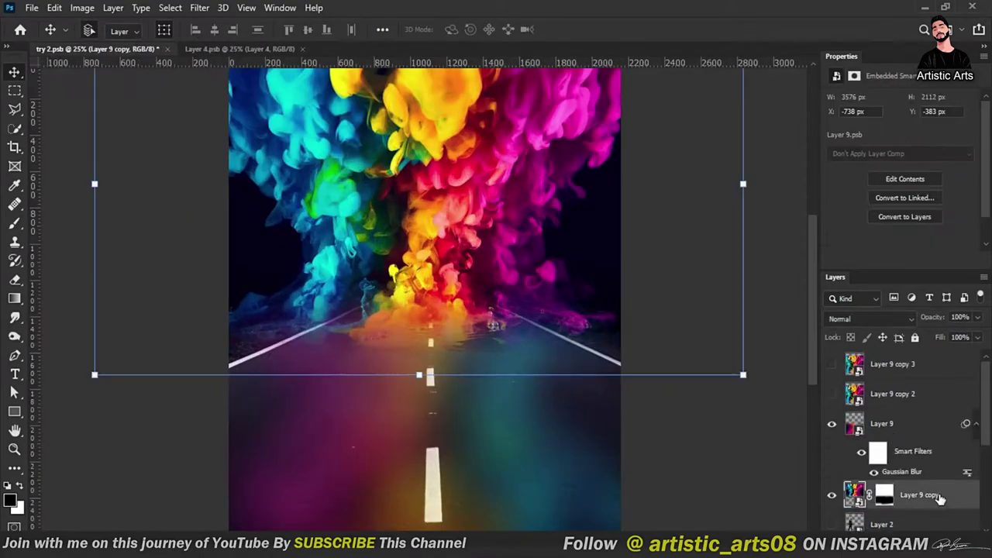
drag(939, 500, 962, 492)
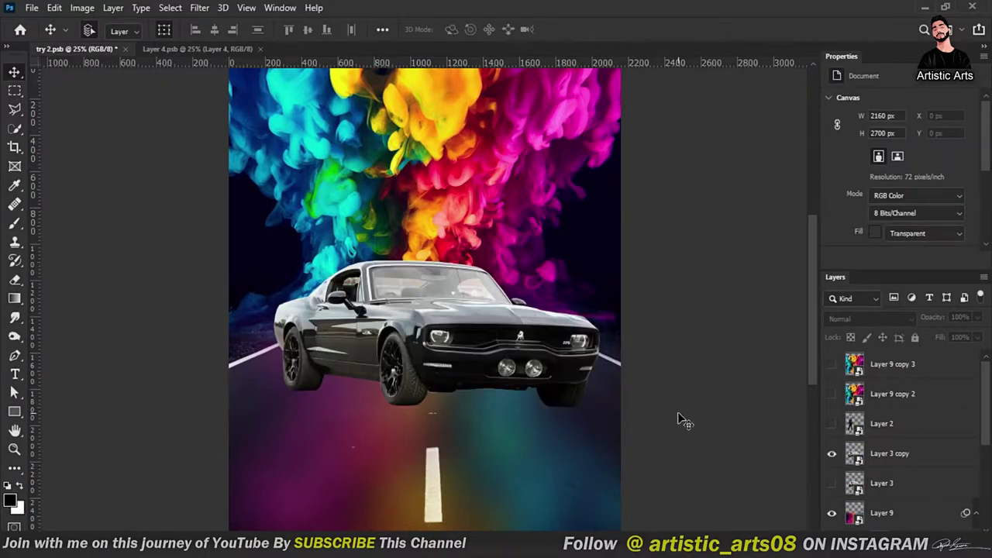
click(891, 483)
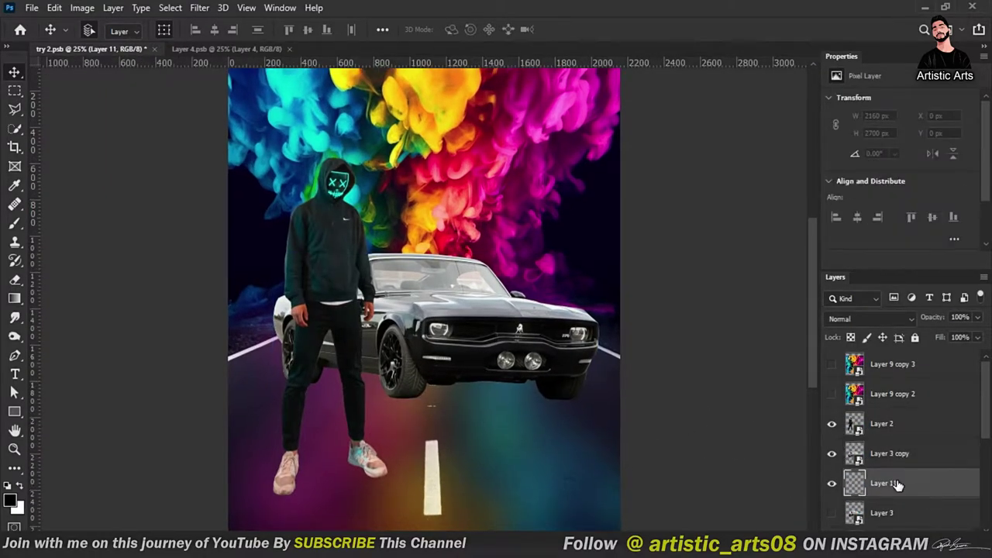
click(907, 287)
click(935, 150)
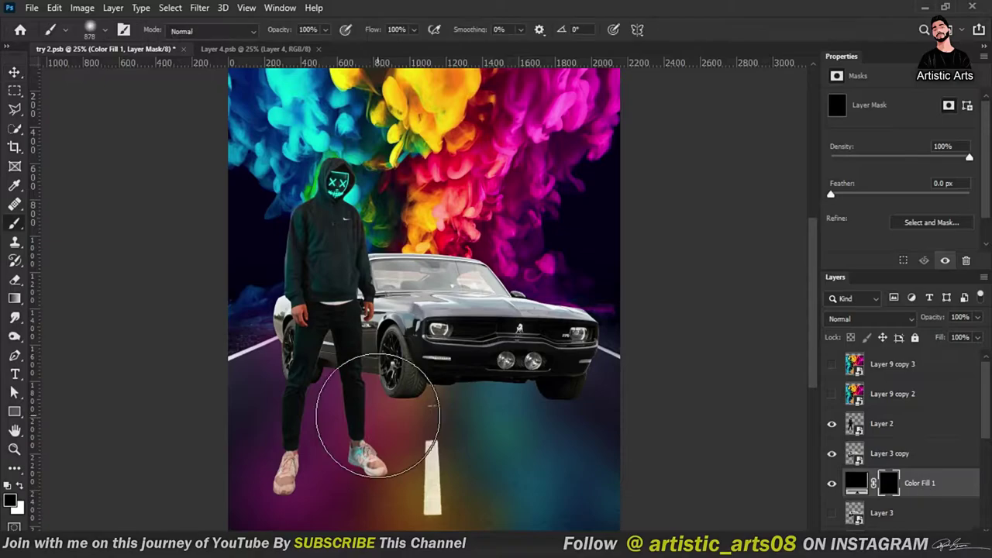
- Choose a small soft round brush at 0% hardness and 10% flow
right_click(377, 415)
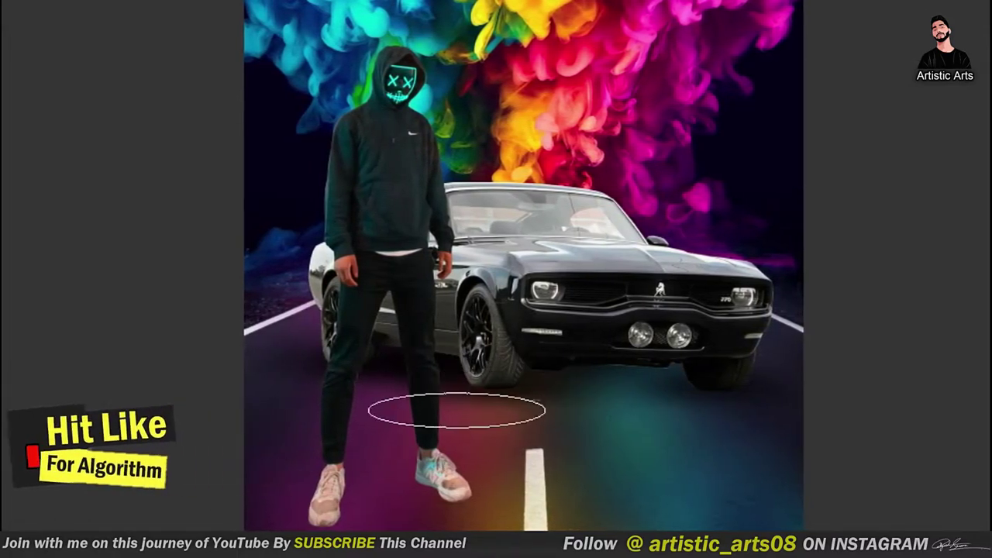
drag(434, 480, 396, 486)
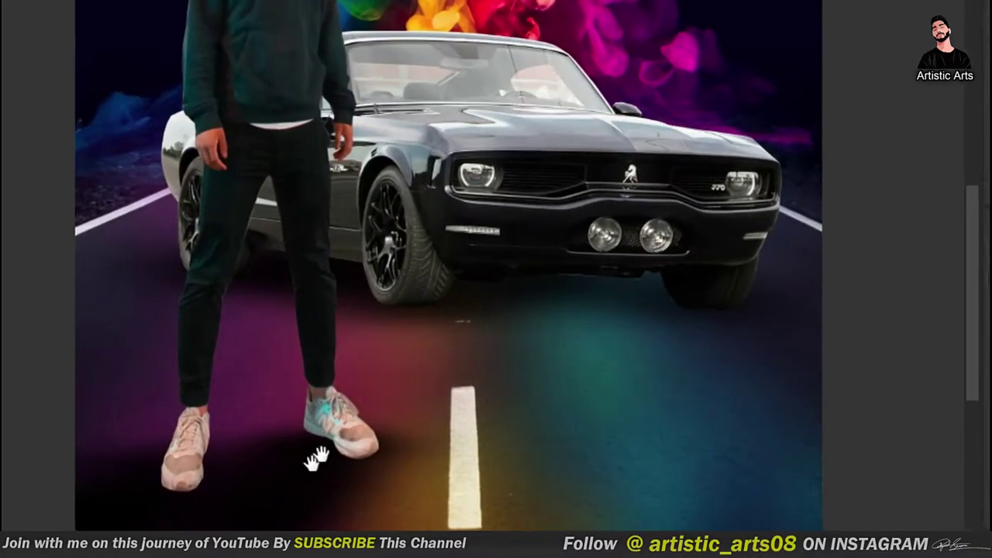
right_click(373, 293)
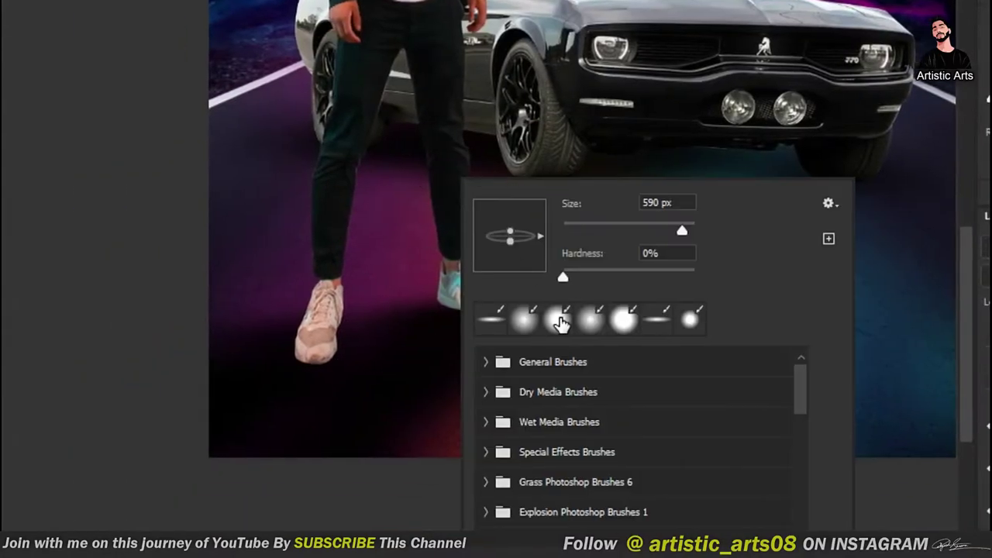
double_click(561, 323)
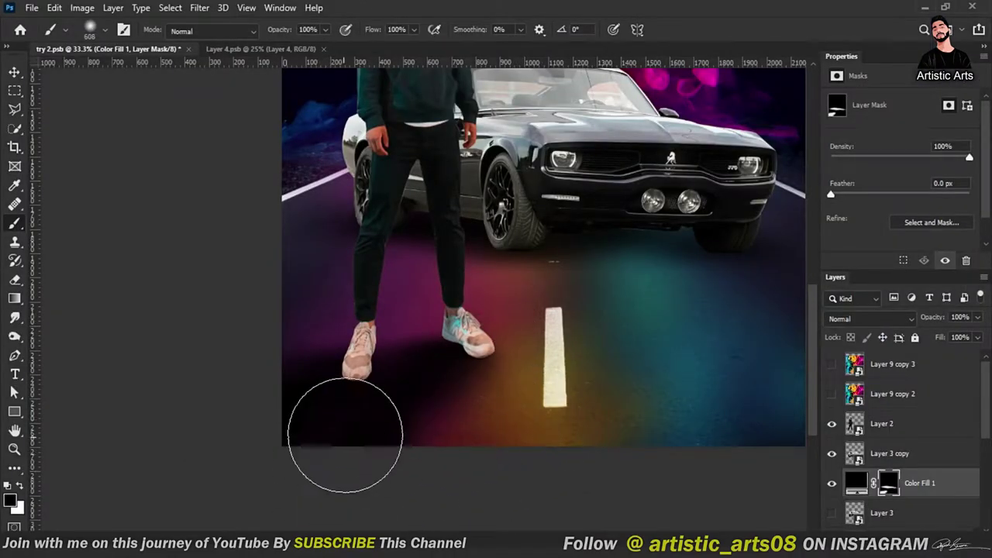
key(bracketleft)
key(bracketleft)
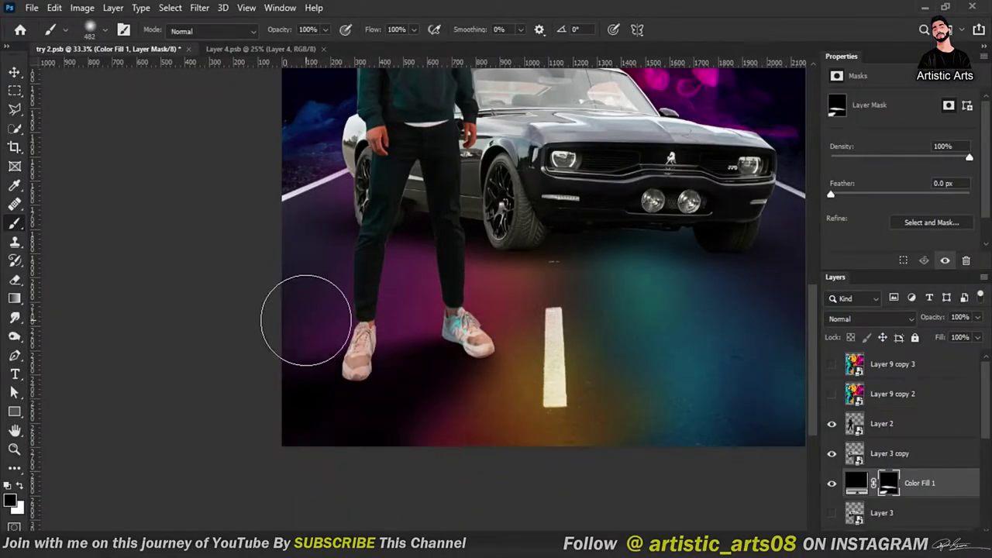
- Paint a soft dark shadow on the road around the man's shoes
drag(417, 373, 440, 344)
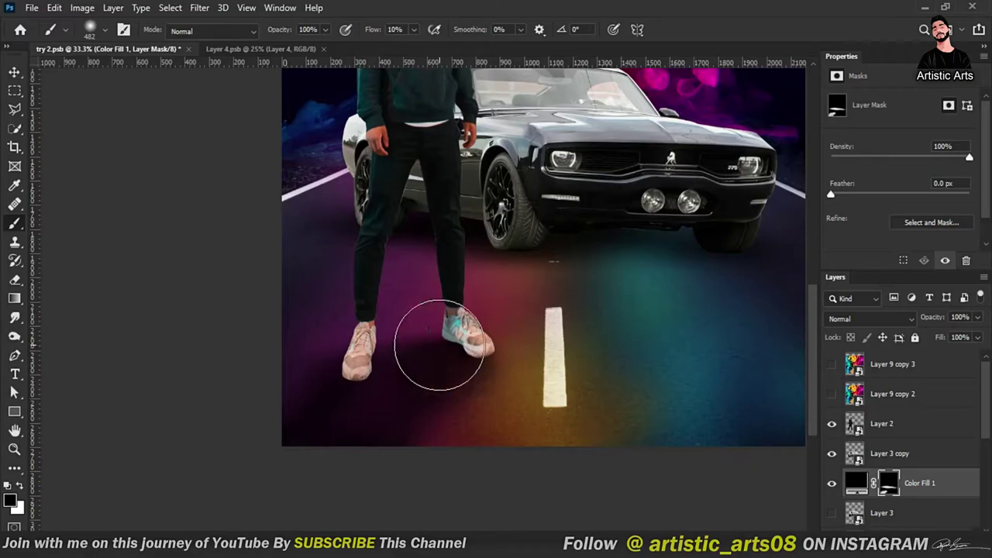
scroll(326, 392, down, 3)
scroll(365, 380, down, 3)
scroll(387, 365, up, 3)
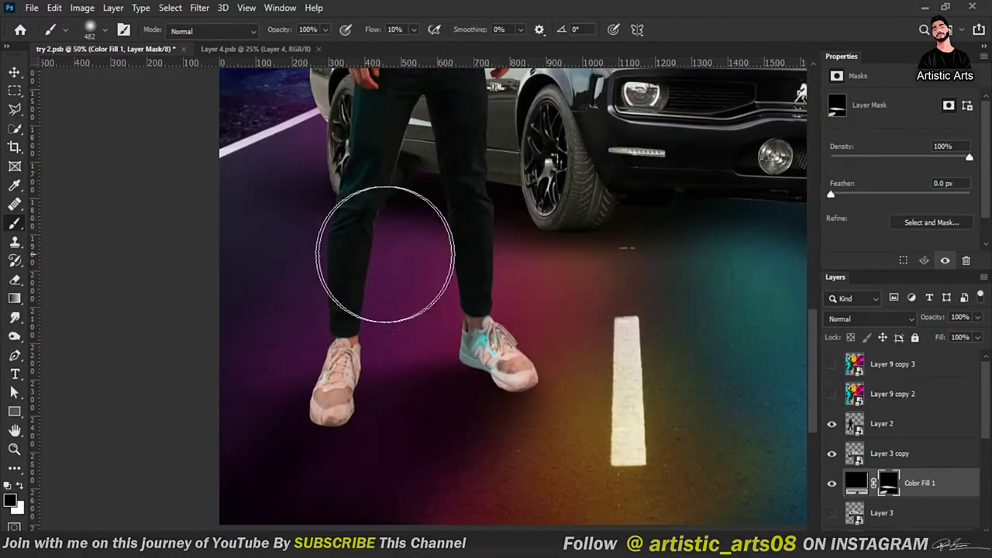
key(bracketleft)
key(bracketleft)
scroll(368, 393, down, 2)
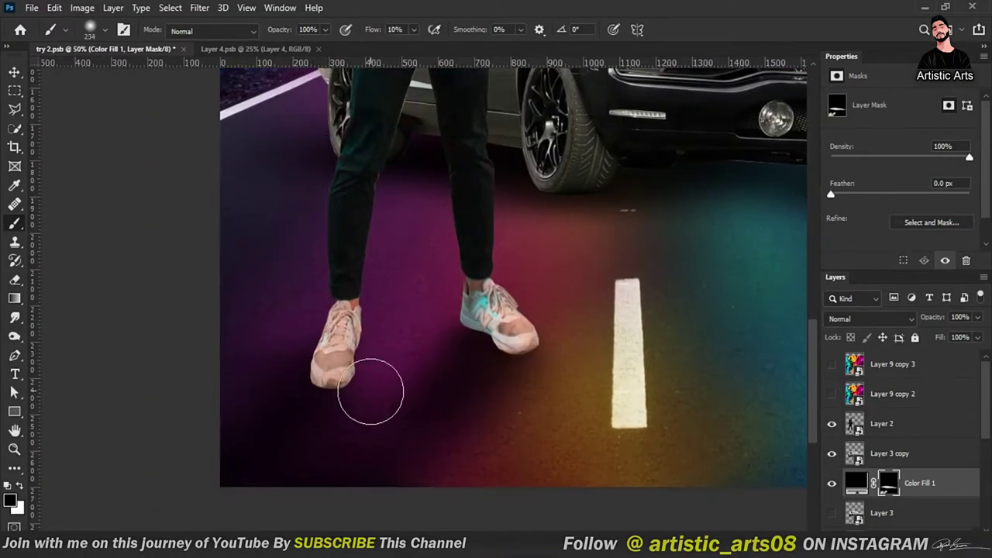
scroll(335, 344, down, 3)
click(881, 423)
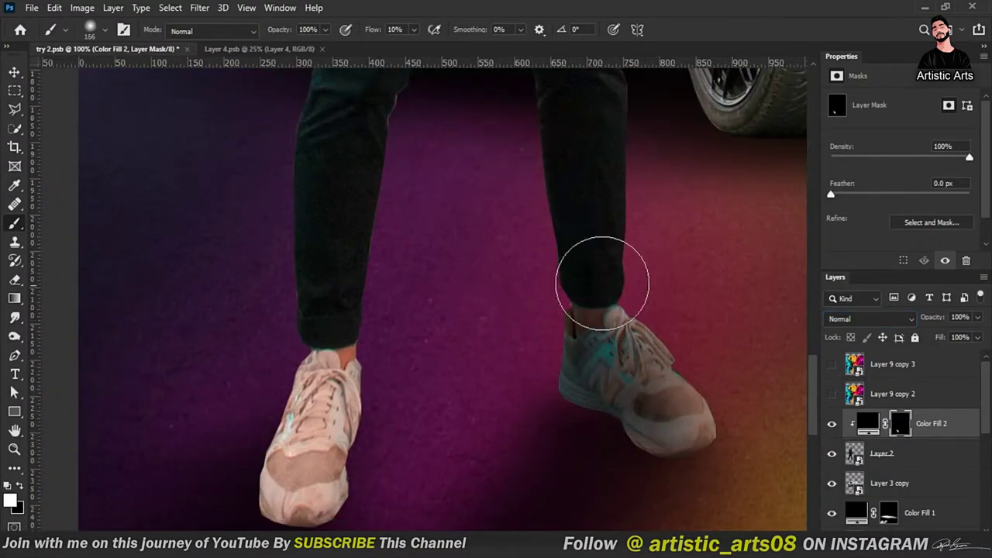
- Pan and zoom out to view the man's legs, the car and the road
scroll(299, 214, up, 5)
scroll(341, 416, up, 5)
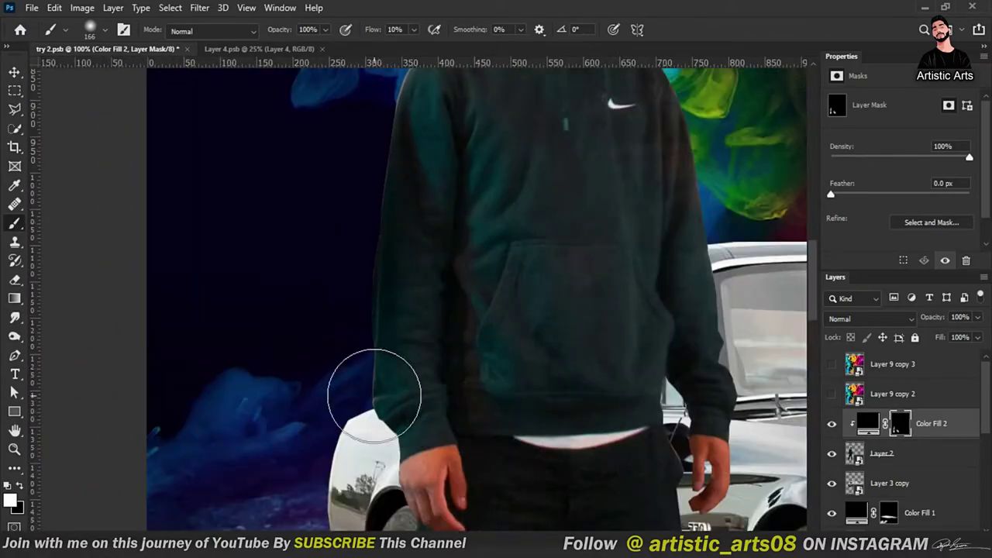
scroll(384, 232, up, 4)
scroll(359, 261, down, 8)
scroll(434, 372, down, 1)
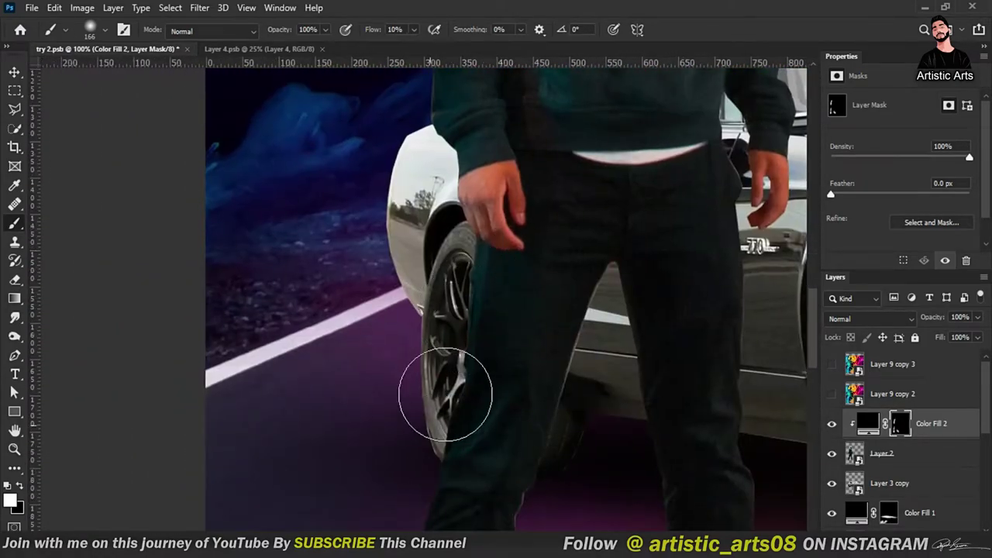
scroll(446, 395, down, 3)
scroll(454, 476, right, 2)
scroll(558, 470, down, 3)
scroll(555, 334, right, 1)
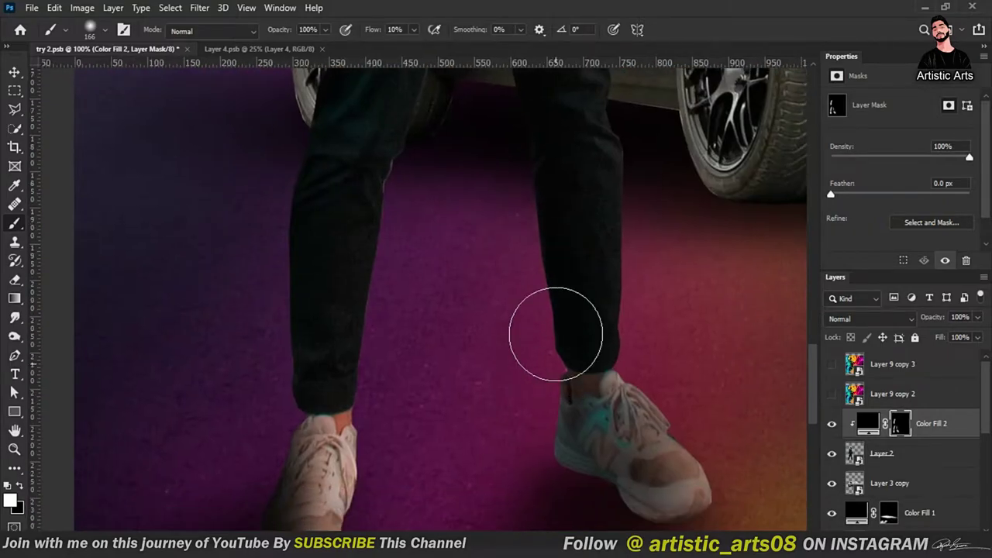
key(ctrl+minus)
key(ctrl+minus)
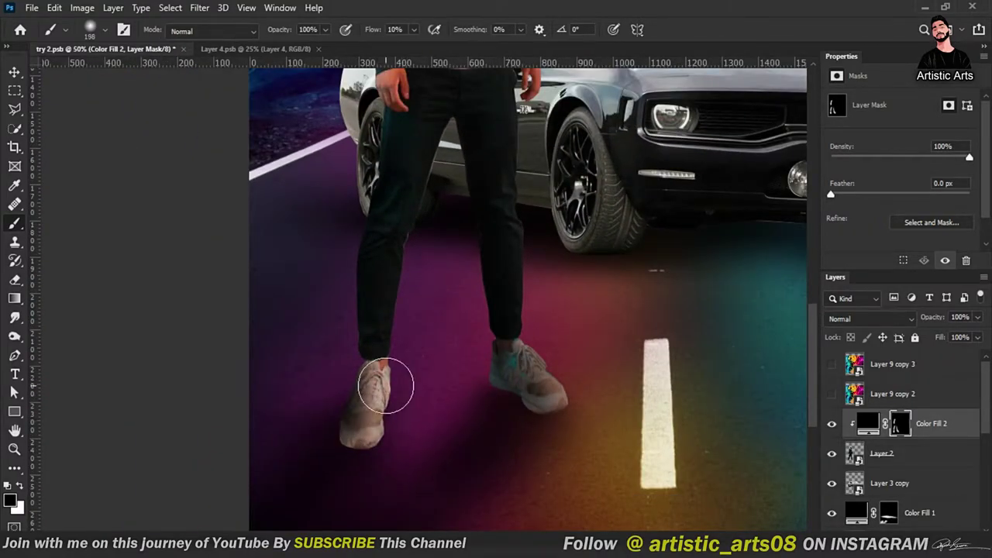
key(ctrl+minus)
key(ctrl+minus)
key(ctrl+plus)
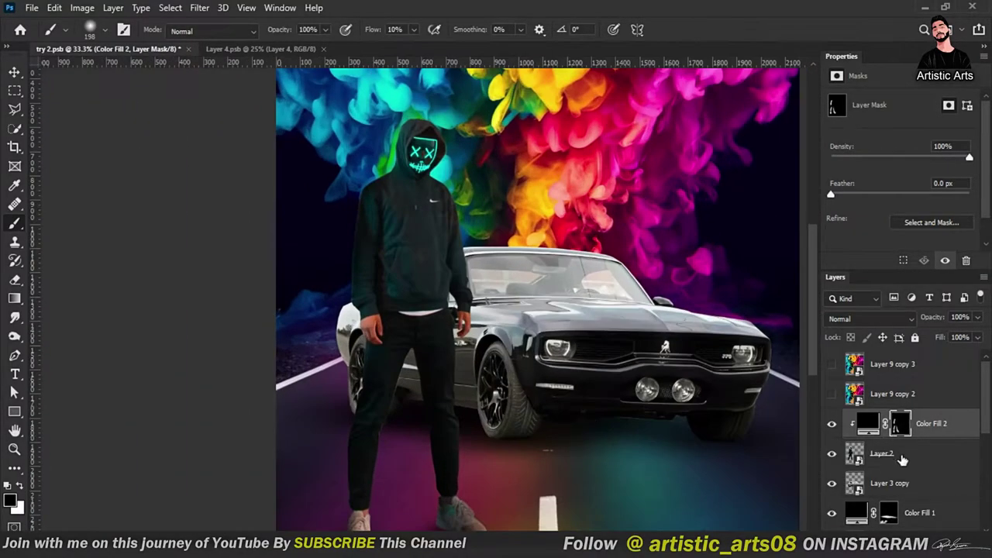
- Add a Levels adjustment clipped to Layer 2 with midtones at 1.16
click(901, 461)
click(902, 546)
click(853, 374)
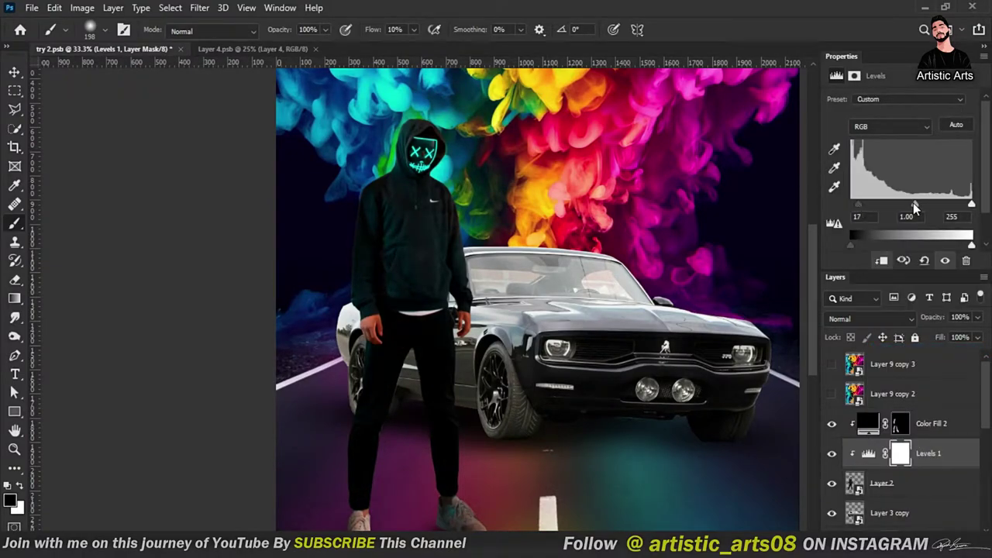
drag(910, 202, 909, 203)
drag(818, 336, 739, 306)
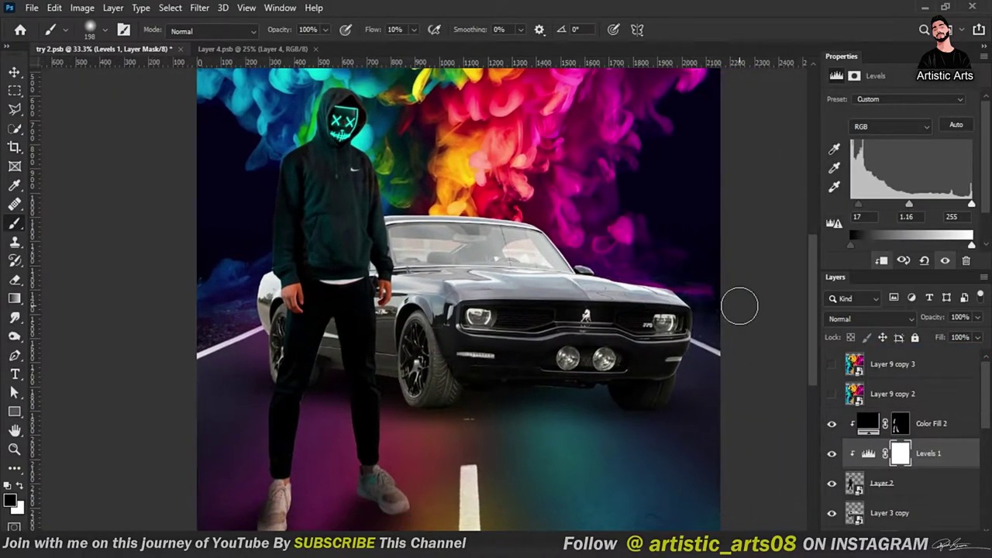
- Clip a black Solid Color fill to the car layer and paint shading over the door
click(889, 512)
click(903, 546)
click(903, 287)
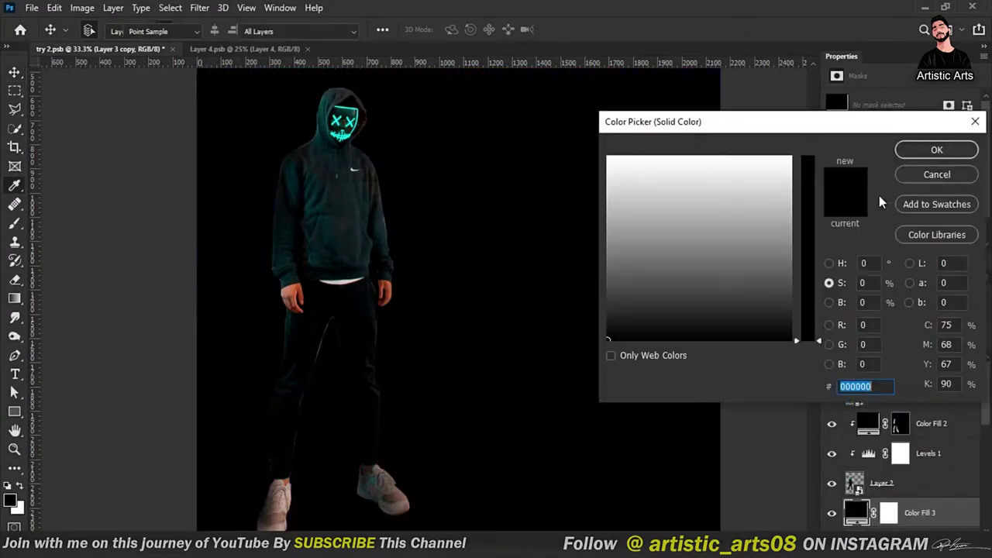
click(936, 148)
key(ctrl+alt+g)
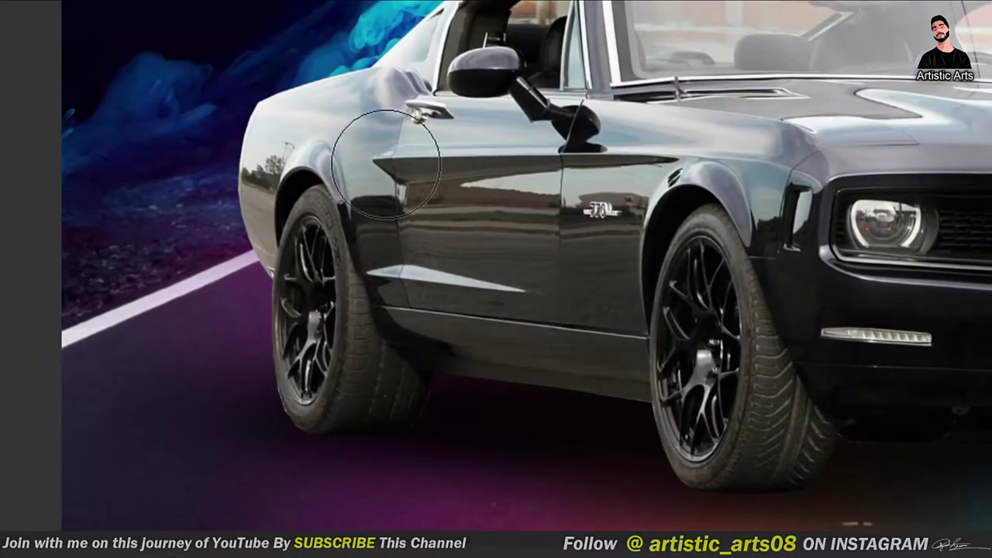
mouse_move(354, 276)
mouse_down()
mouse_move(549, 299)
mouse_move(527, 378)
mouse_move(677, 222)
mouse_move(764, 243)
mouse_move(478, 182)
mouse_move(242, 314)
mouse_move(350, 116)
mouse_move(568, 173)
mouse_move(306, 427)
mouse_move(326, 436)
mouse_move(505, 348)
mouse_move(586, 177)
mouse_move(667, 400)
mouse_move(685, 379)
mouse_up()
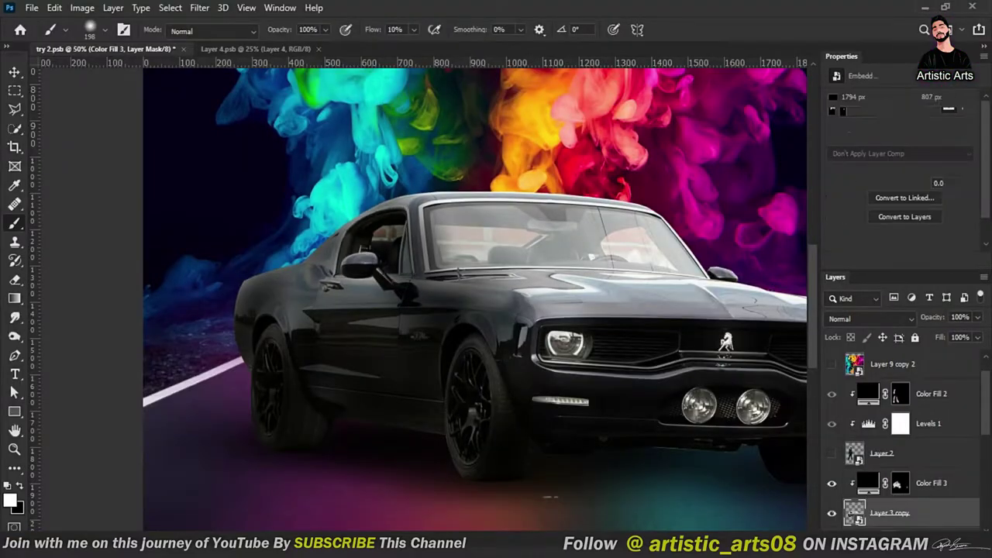
- Add a Curves adjustment pulling the highlights and midtones down
click(898, 538)
click(899, 362)
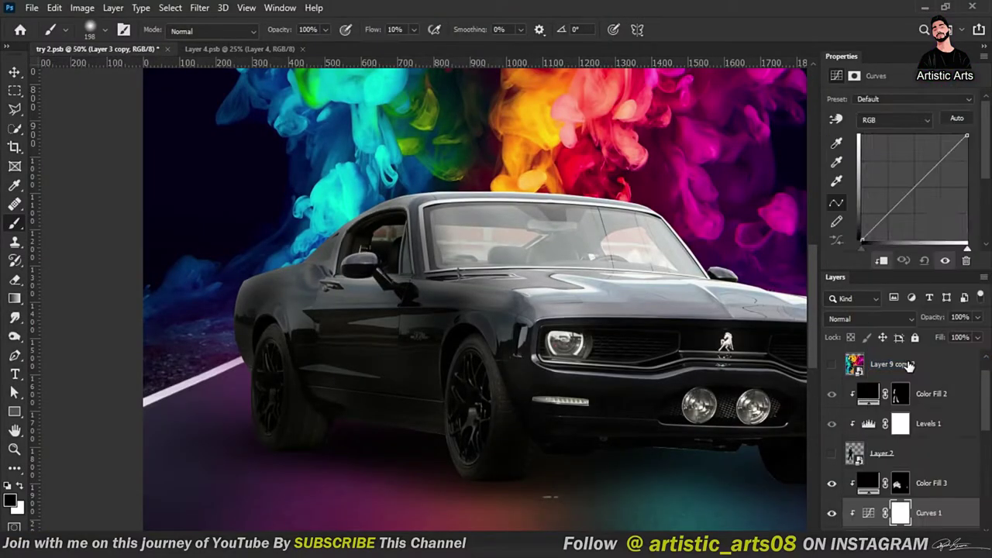
drag(968, 158, 970, 170)
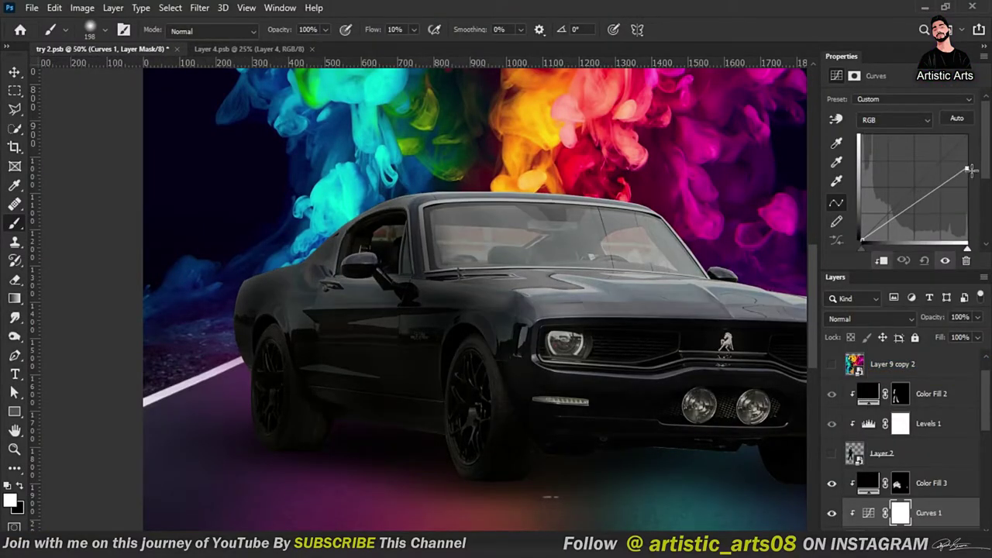
drag(862, 239, 867, 258)
drag(908, 203, 911, 211)
key(ctrl+minus)
key(ctrl+minus)
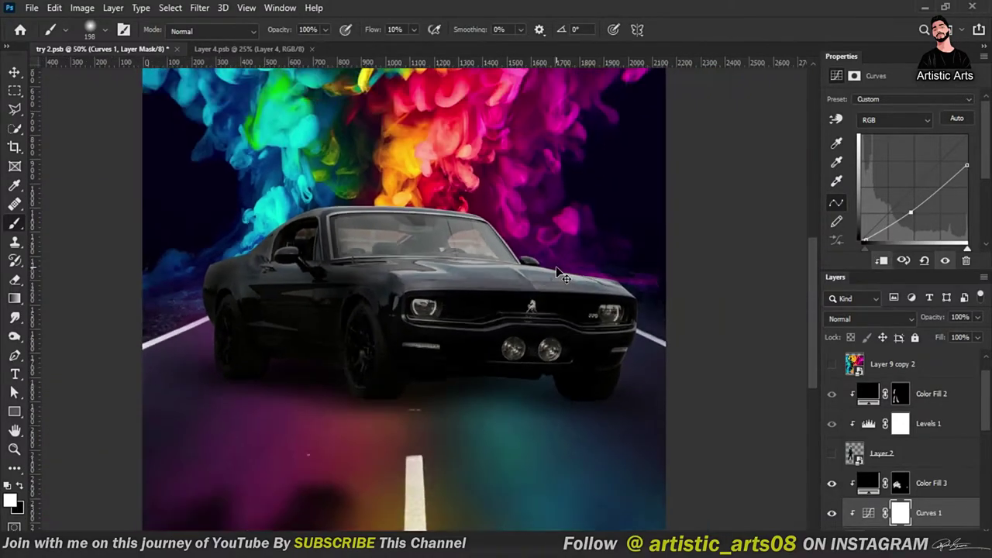
drag(503, 372, 525, 374)
- Add a Hue/Saturation adjustment above the car layer and invert its mask
key(v)
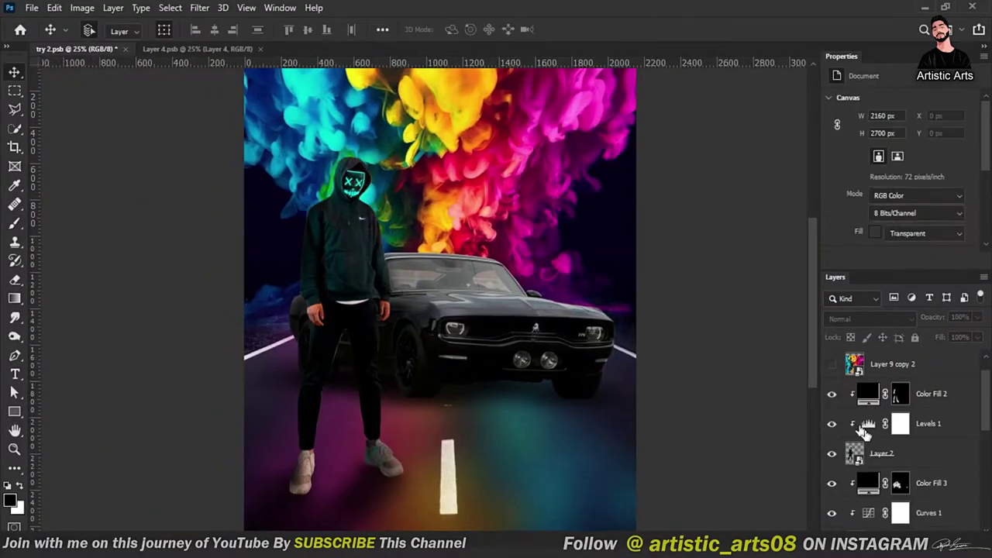
scroll(899, 434, down, 2)
click(883, 483)
click(914, 543)
click(903, 405)
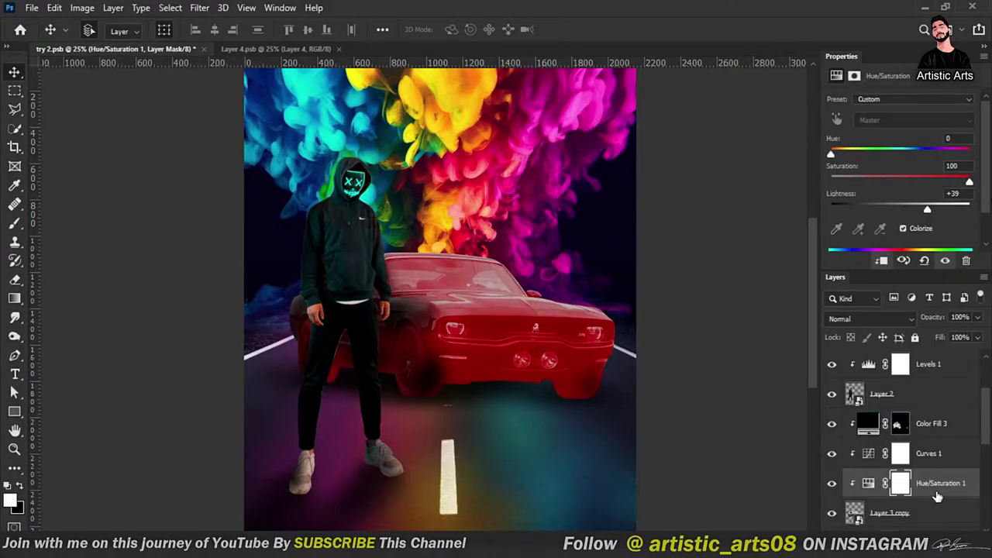
key(ctrl+i)
- Paint red glow into both headlights and lower the layer's opacity
scroll(496, 348, up, 3)
scroll(496, 349, up, 3)
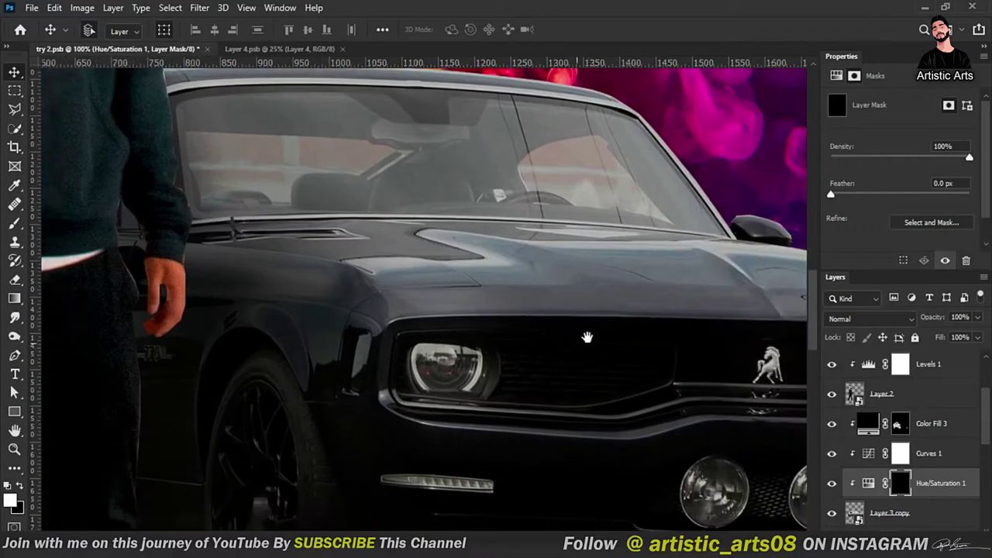
key(b)
mouse_move(635, 329)
mouse_down()
mouse_move(729, 329)
mouse_move(653, 354)
mouse_up()
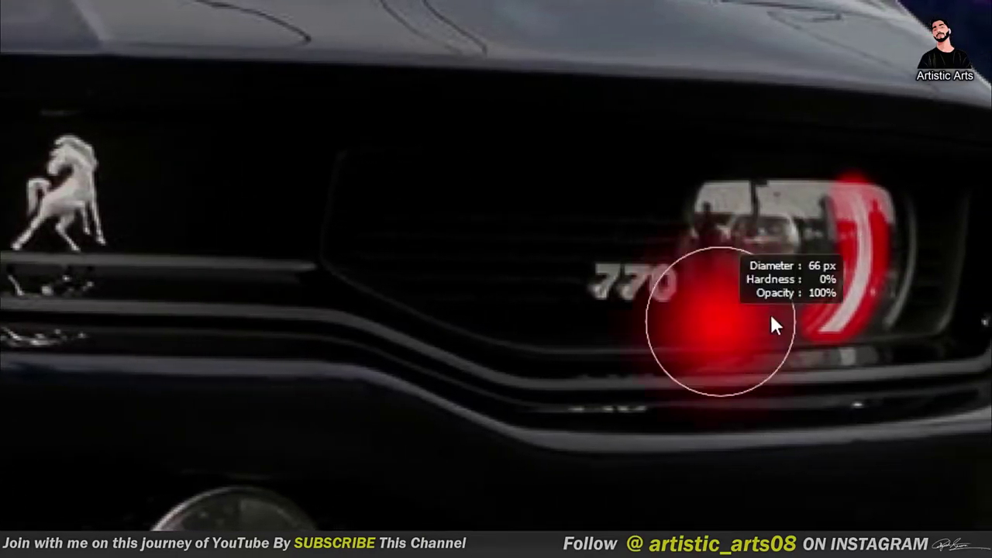
drag(773, 324, 735, 256)
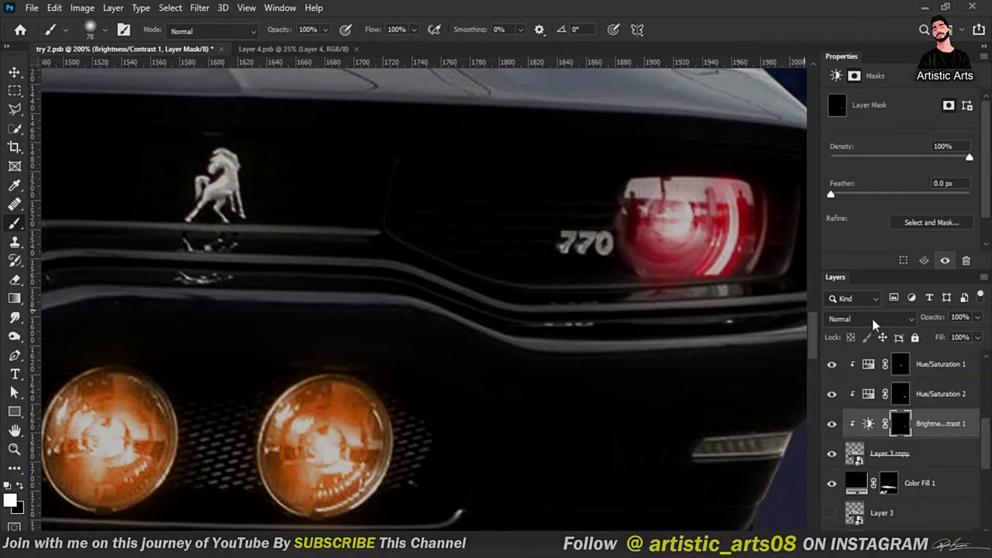
drag(977, 317, 942, 337)
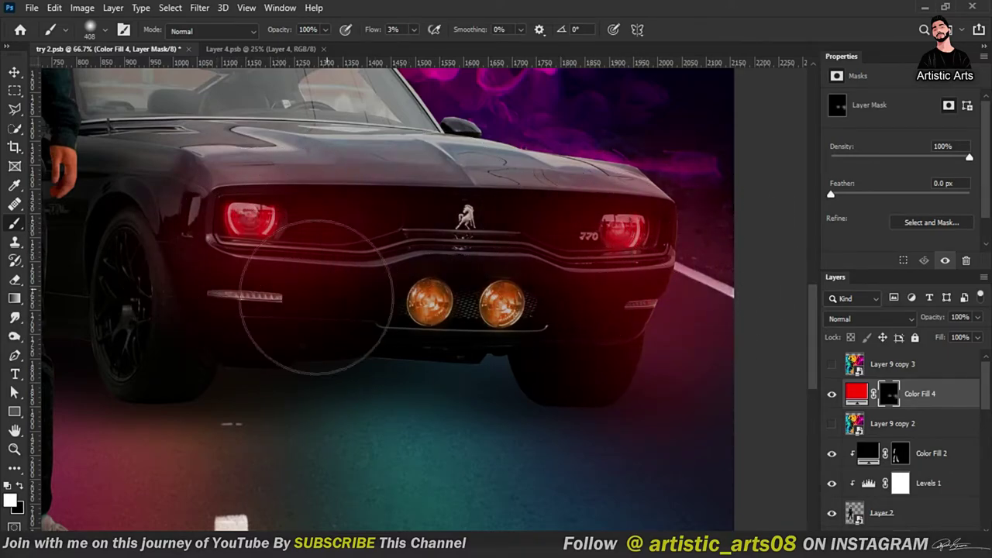
- Add an orange Solid Color fill (f86900) and invert its mask to hide it
scroll(343, 354, down, 3)
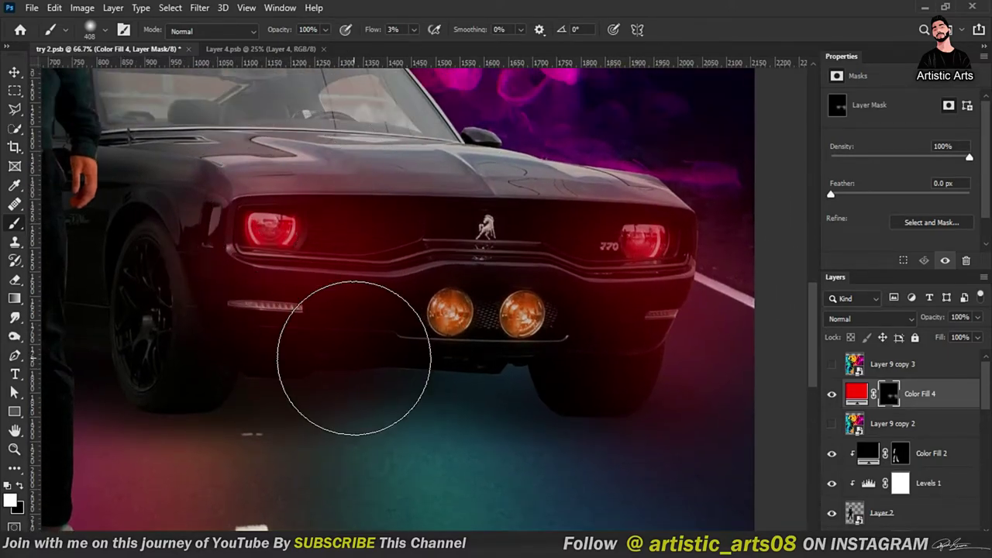
scroll(354, 365, down, 3)
scroll(354, 365, up, 3)
click(922, 541)
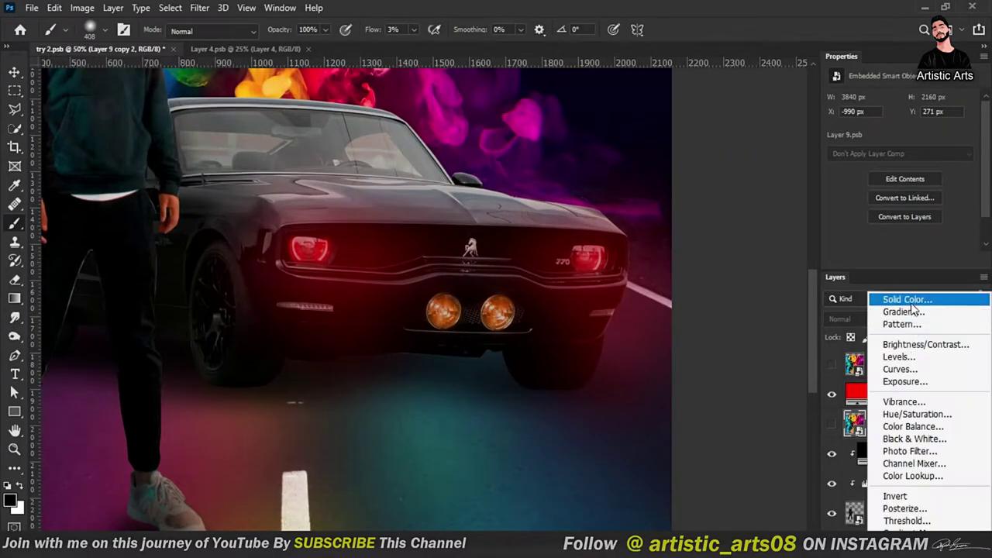
click(886, 297)
click(620, 155)
text(f86900)
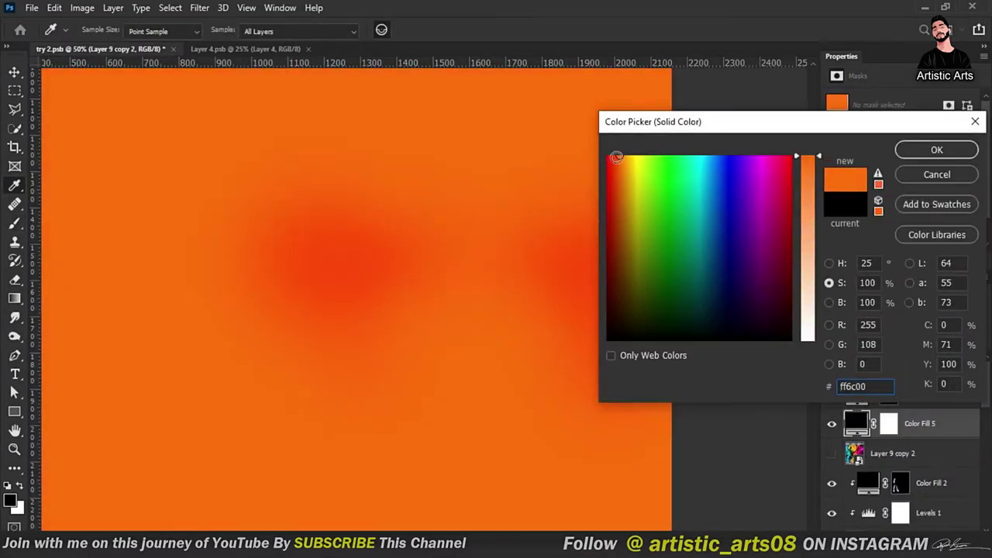
key(Return)
key(ctrl+i)
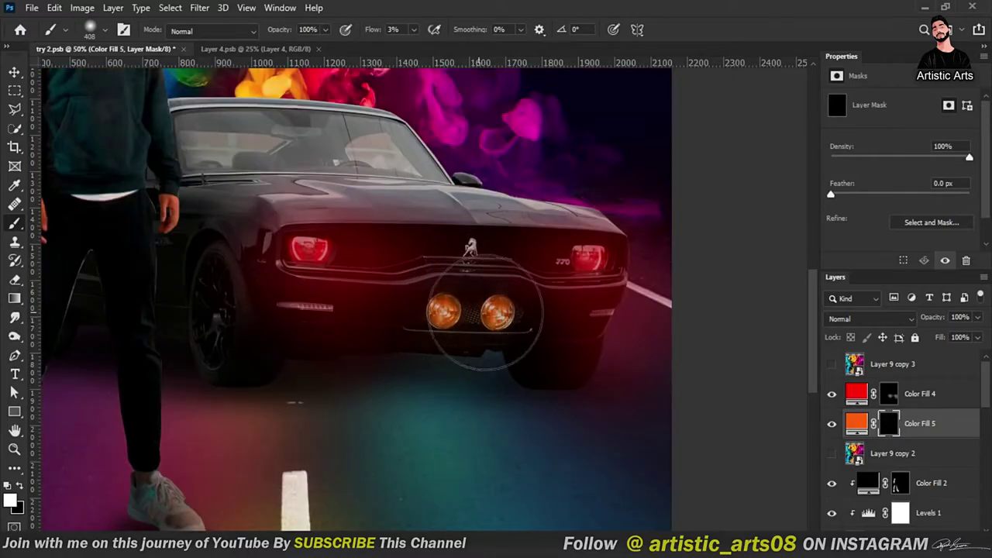
- Add a second Solid Color fill with hex ff0000 and invert its mask
scroll(517, 306, down, 3)
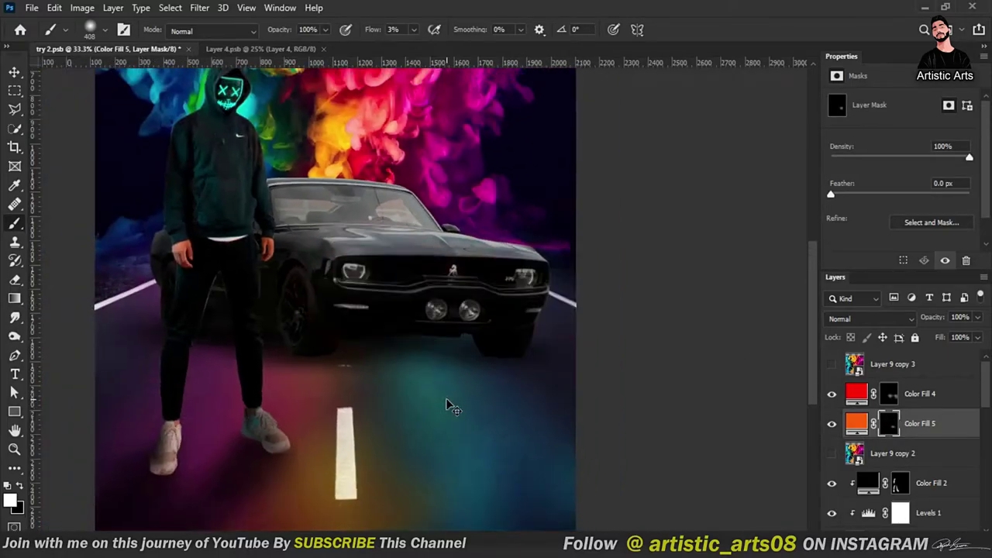
key(v)
click(708, 341)
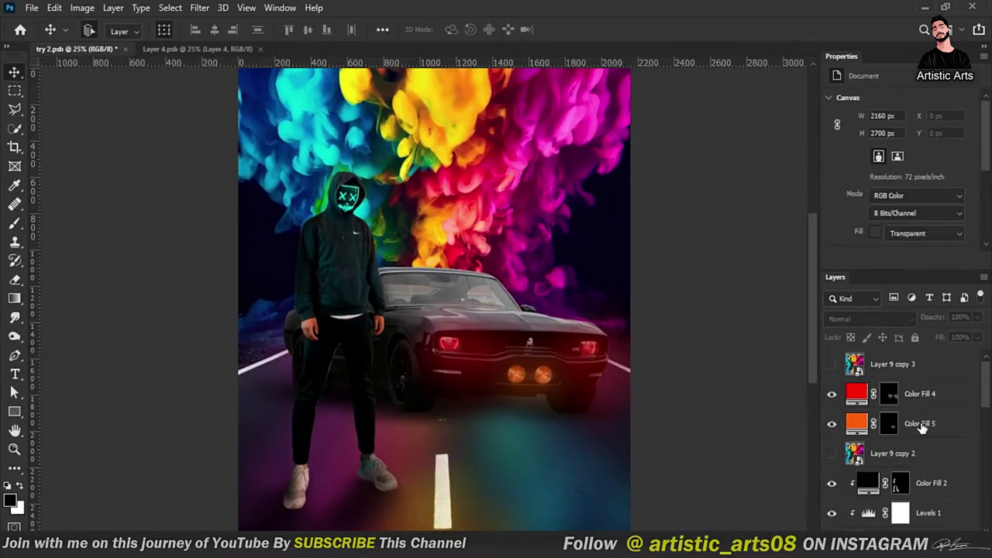
click(891, 453)
click(911, 539)
click(899, 288)
text(ff0000)
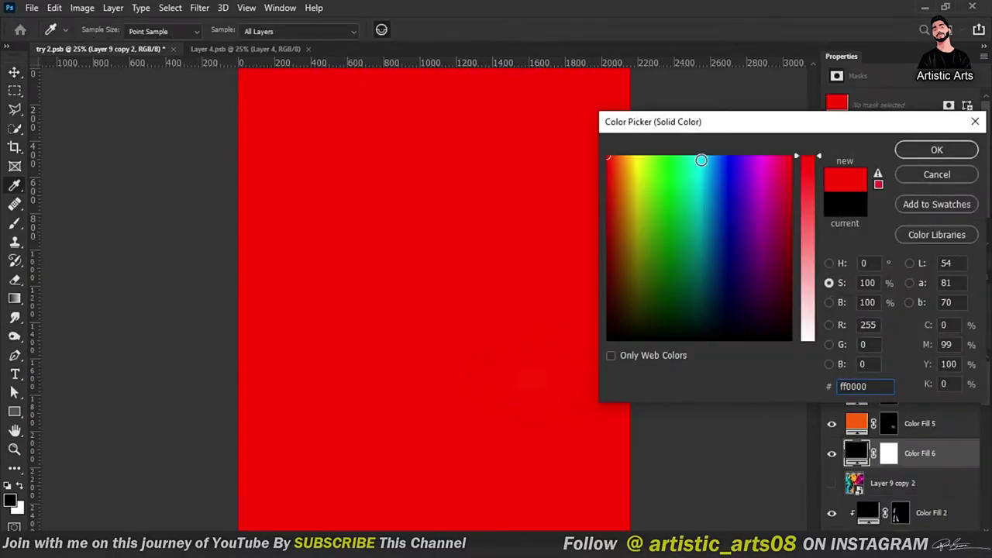
key(Return)
key(ctrl+i)
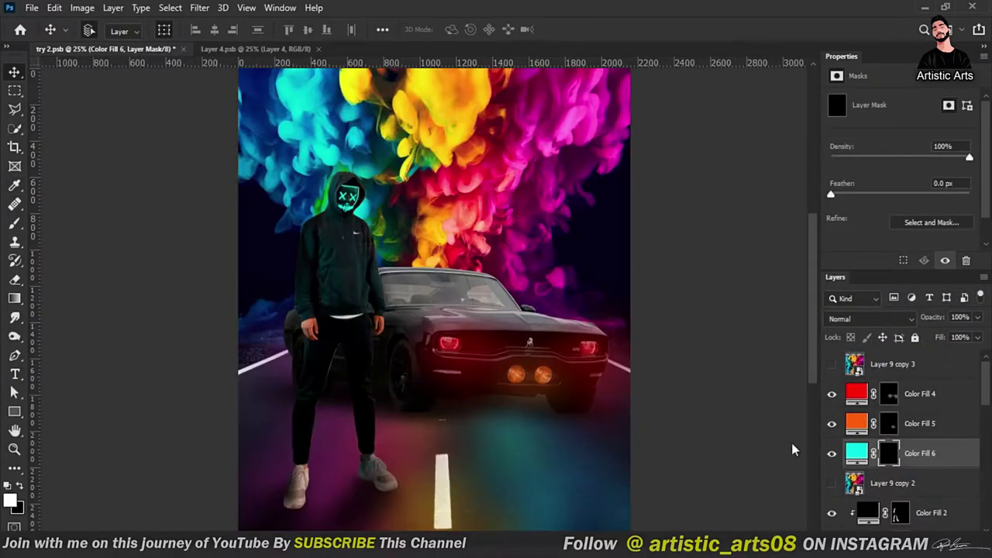
- Switch to the brush and select the red Color Fill 4 layer
key(b)
scroll(321, 230, up, 3)
scroll(333, 217, up, 2)
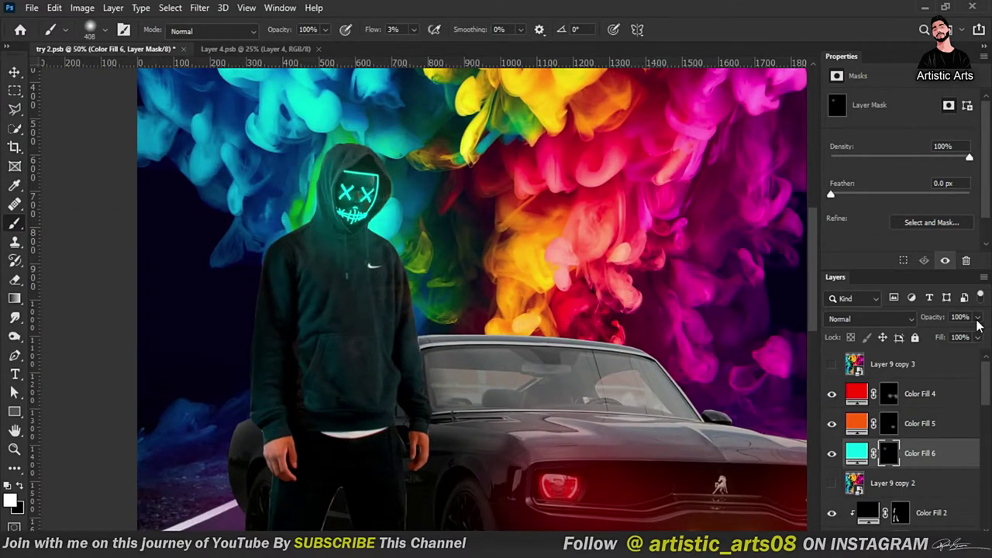
scroll(753, 381, down, 2)
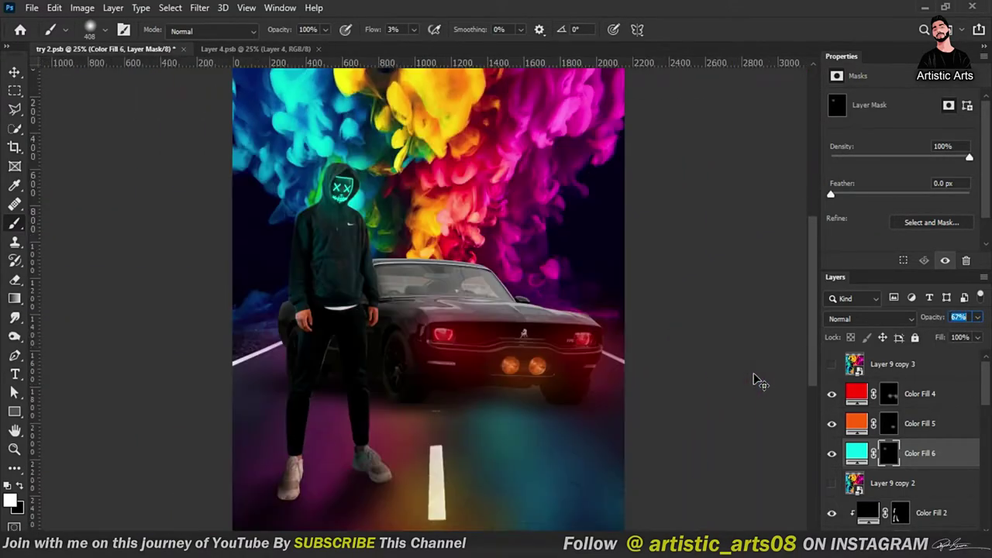
scroll(552, 374, up, 1)
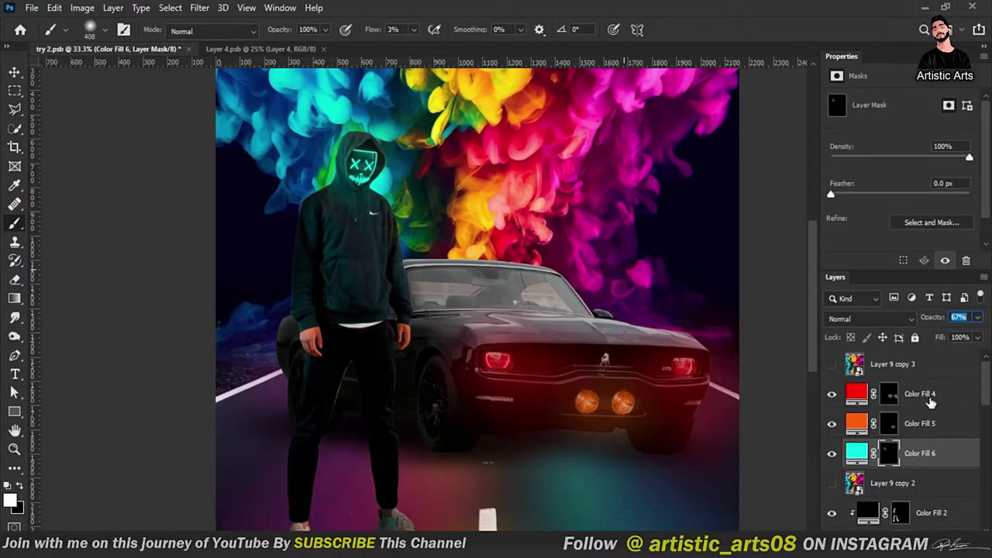
click(930, 397)
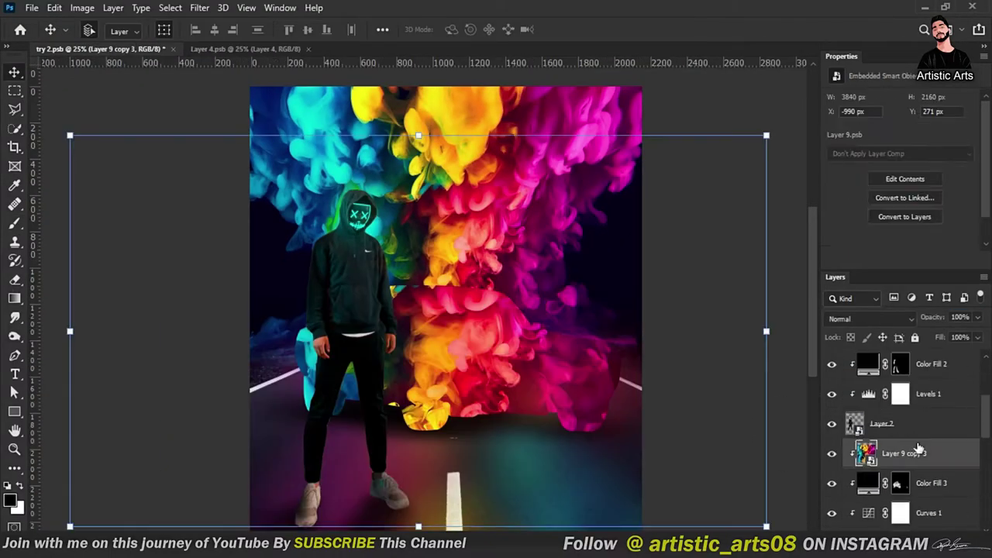
- Shrink smoke Layer 9 copy 3 to about 62%, reposition it, and lower its opacity
drag(765, 329, 646, 332)
drag(424, 310, 529, 322)
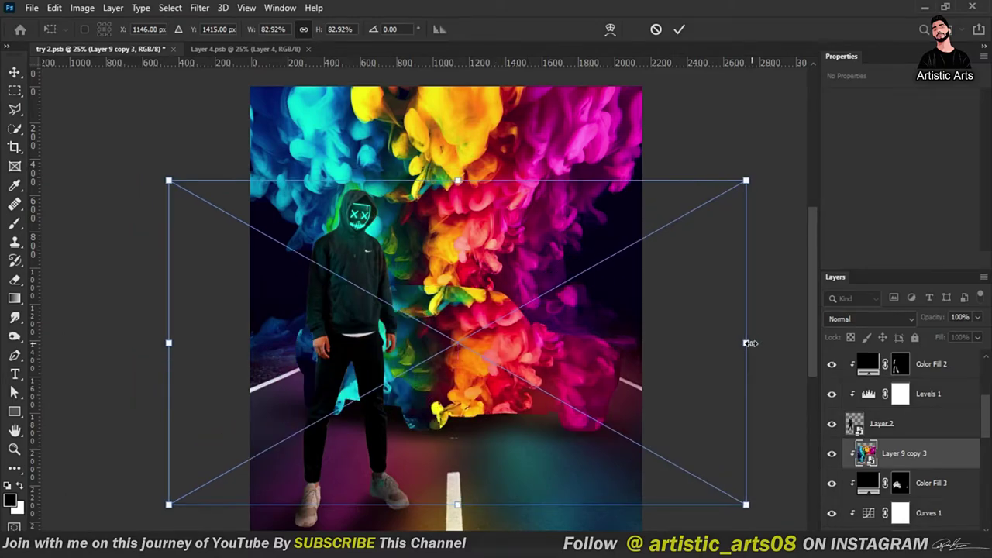
mouse_move(749, 343)
mouse_down()
mouse_move(597, 343)
mouse_move(635, 310)
mouse_up()
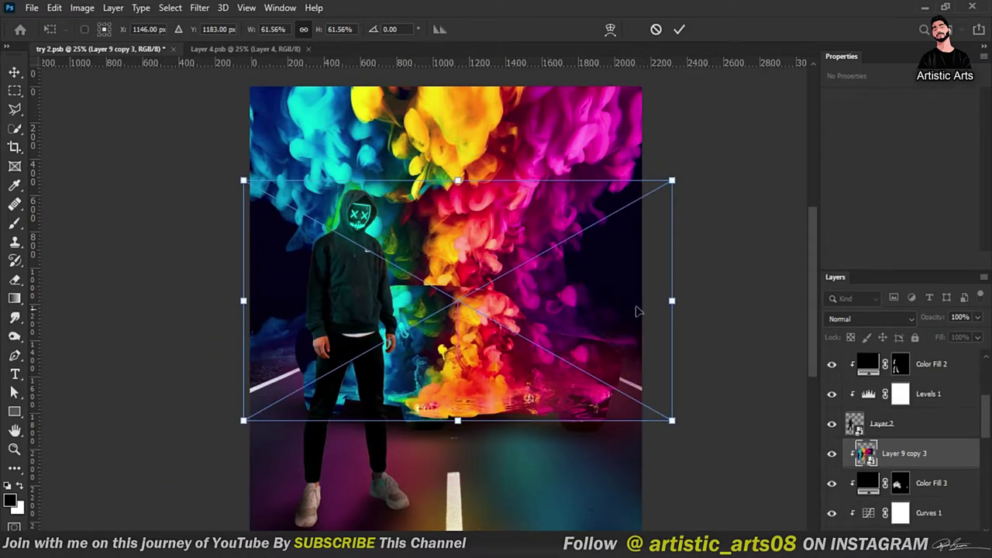
key(ctrl+plus)
key(ctrl+plus)
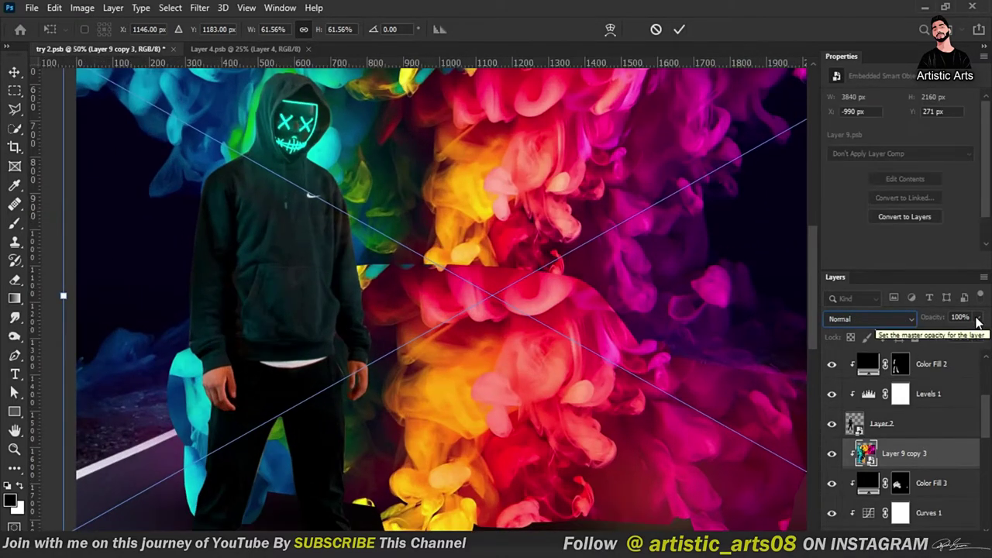
drag(977, 317, 957, 335)
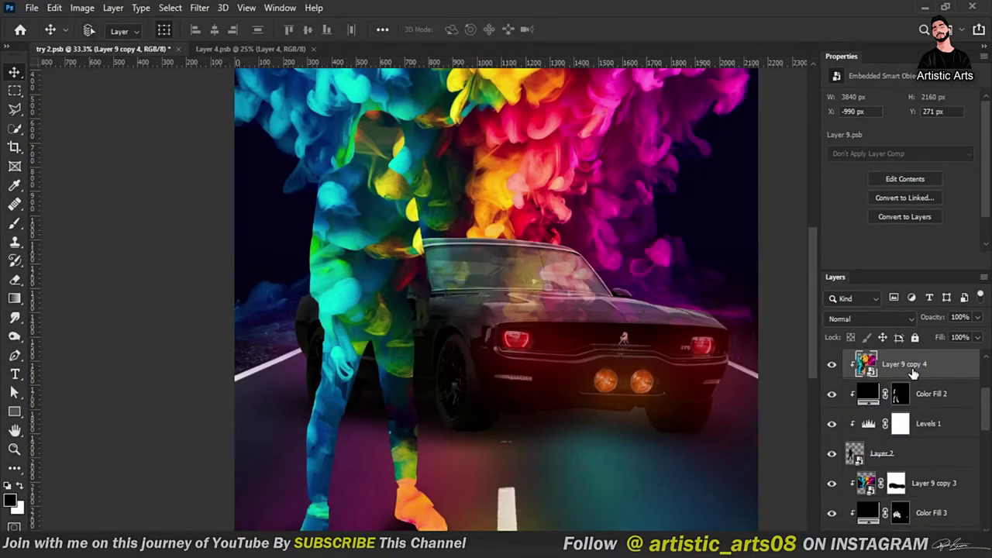
- Scale the smoke to about 64%, move it over the man and rotate it -85°
key(ctrl+minus)
key(ctrl+t)
drag(742, 234, 498, 218)
drag(310, 232, 381, 318)
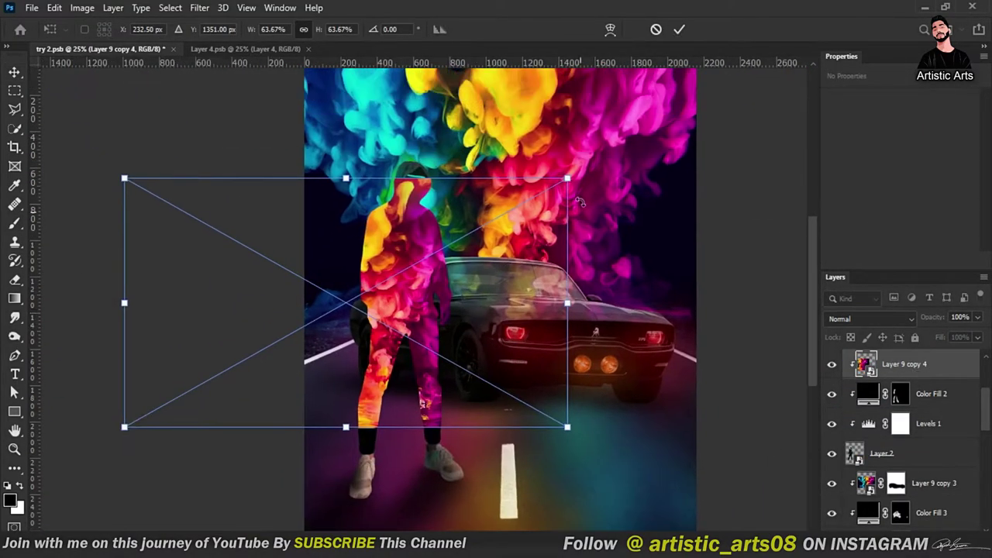
drag(579, 202, 279, 100)
- Blend the smoke as Linear Dodge (Add) at 68% opacity
click(871, 319)
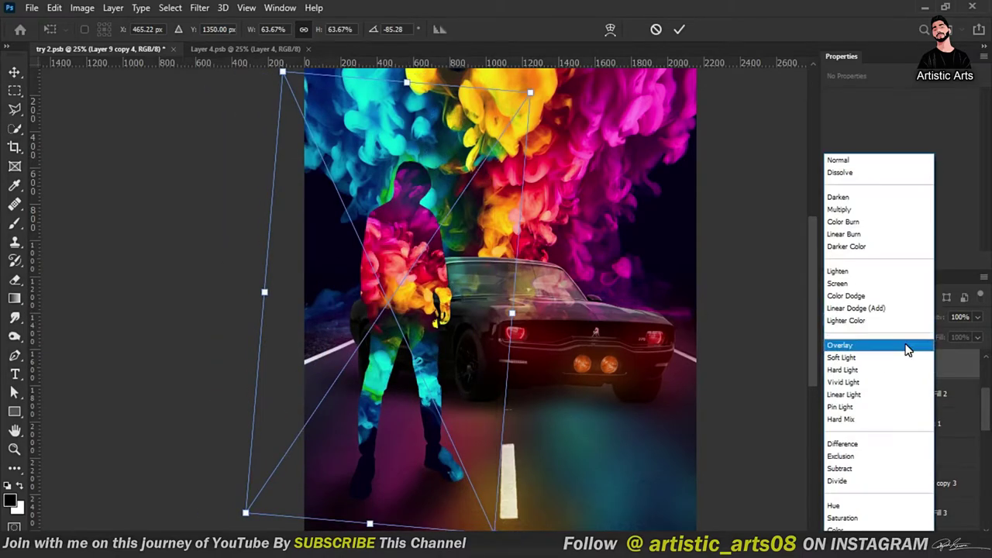
click(891, 309)
click(978, 317)
drag(980, 333, 957, 334)
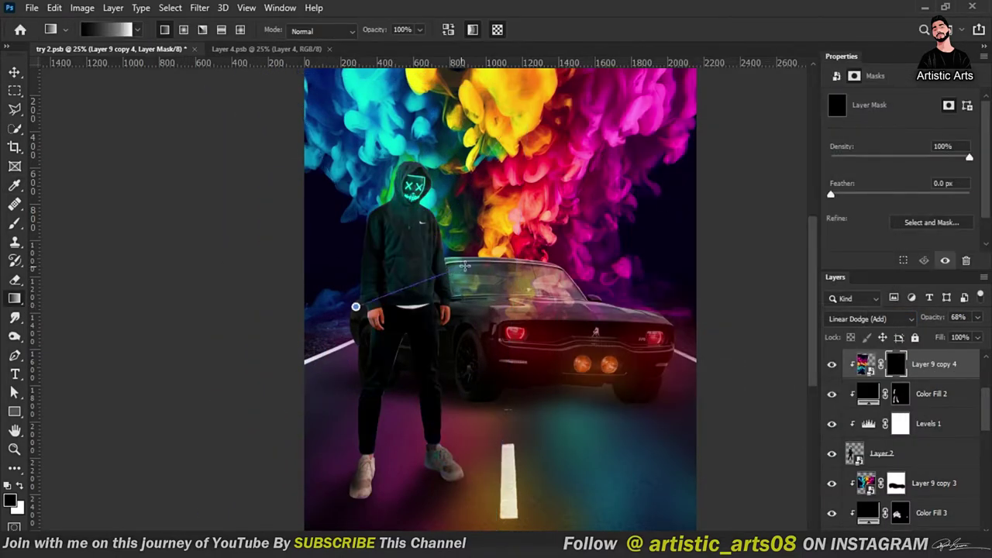
- Fade the smoke out over the man's legs with a mask gradient
drag(464, 265, 465, 266)
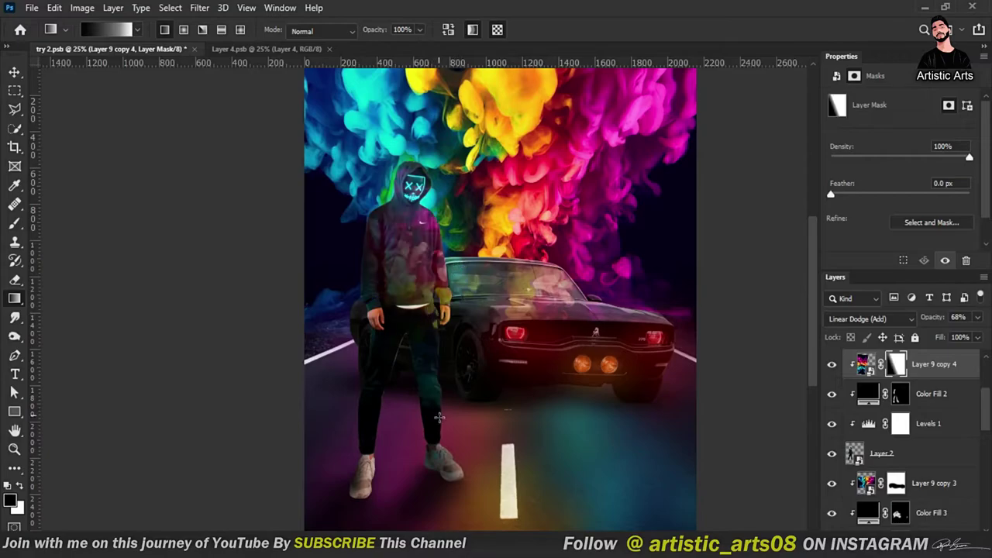
click(865, 364)
key(v)
- Apply a 25-pixel Gaussian Blur to the Layer 9 copy 4 smoke
click(199, 8)
click(436, 227)
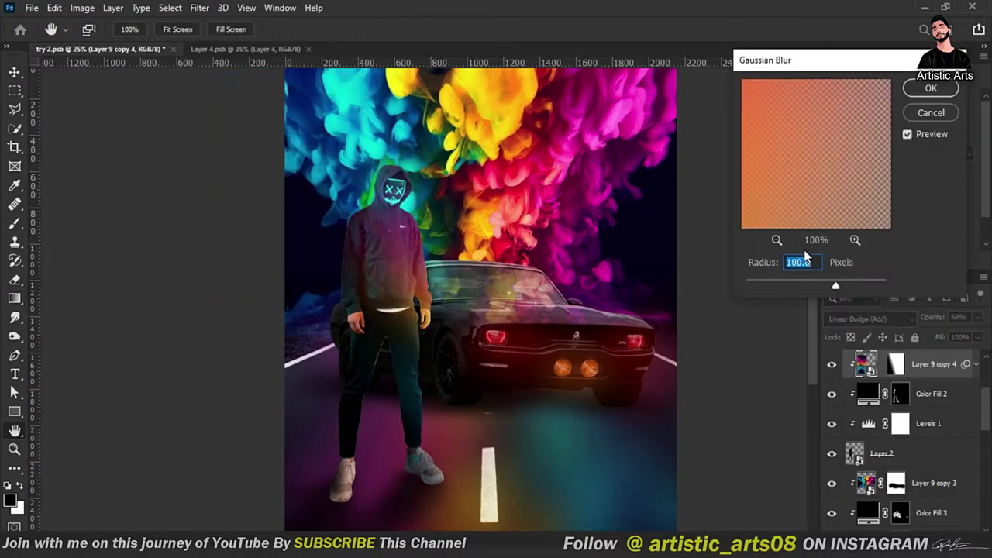
key(BackSpace)
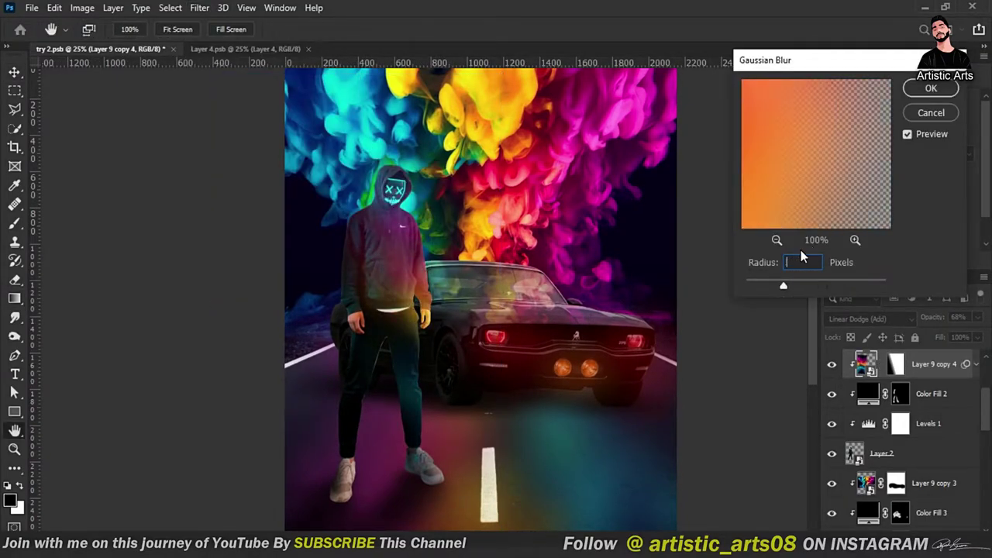
text(20)
key(BackSpace)
text(3010)
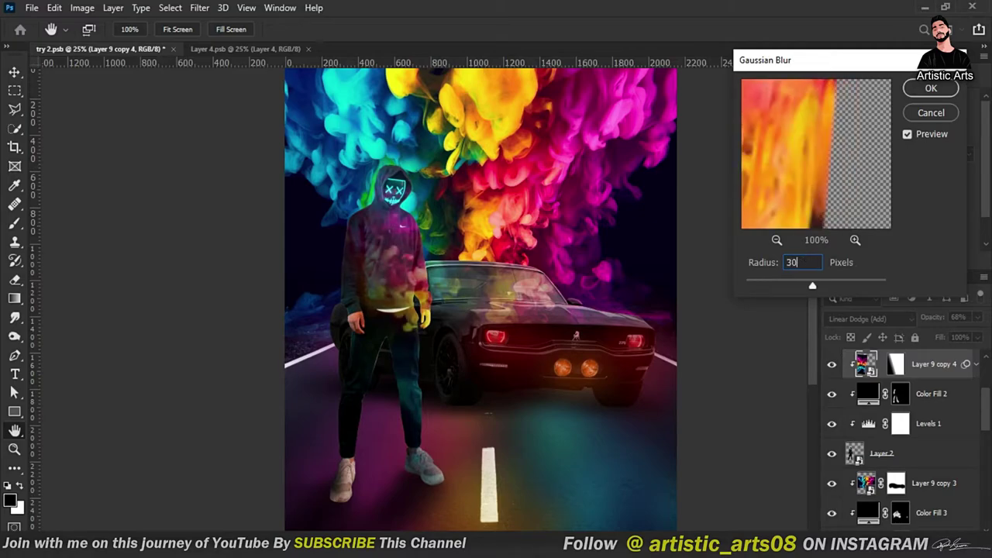
key(BackSpace)
key(BackSpace)
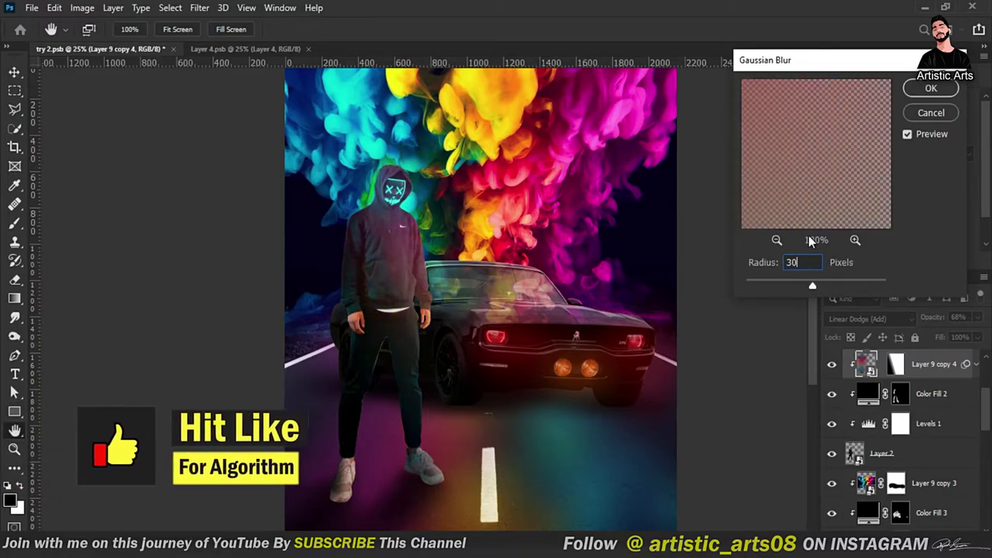
key(BackSpace)
key(BackSpace)
text(25)
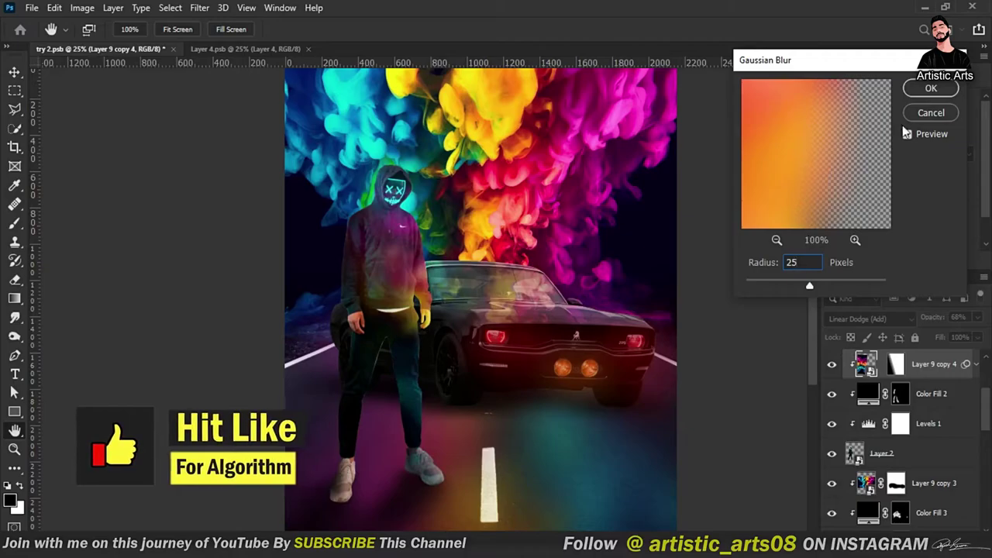
key(Return)
click(894, 367)
- Paint the Layer 9 copy 4 mask to reveal a cyan smoke patch on the leg
scroll(364, 301, up, 3)
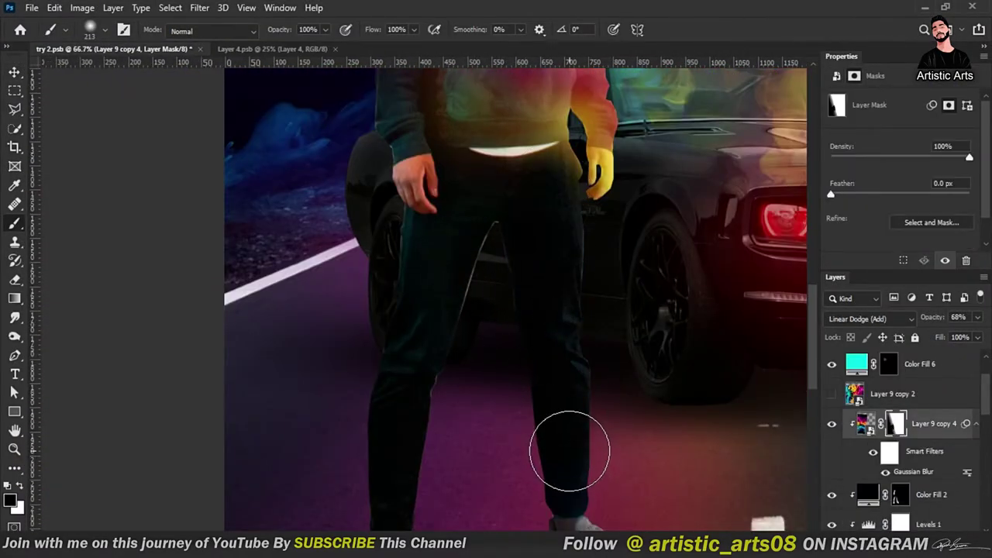
scroll(569, 451, up, 3)
scroll(427, 294, up, 2)
drag(483, 317, 527, 440)
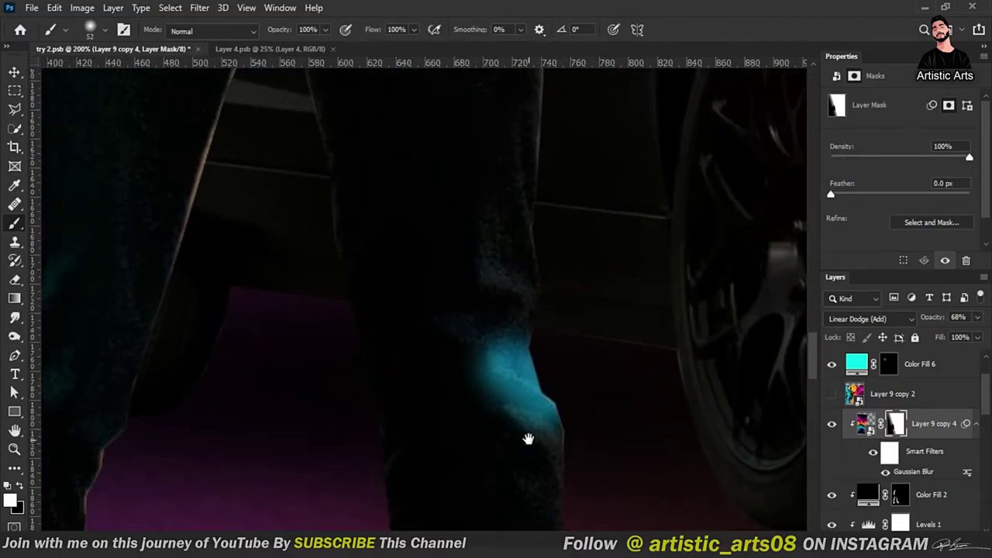
scroll(542, 239, up, 3)
scroll(600, 339, up, 3)
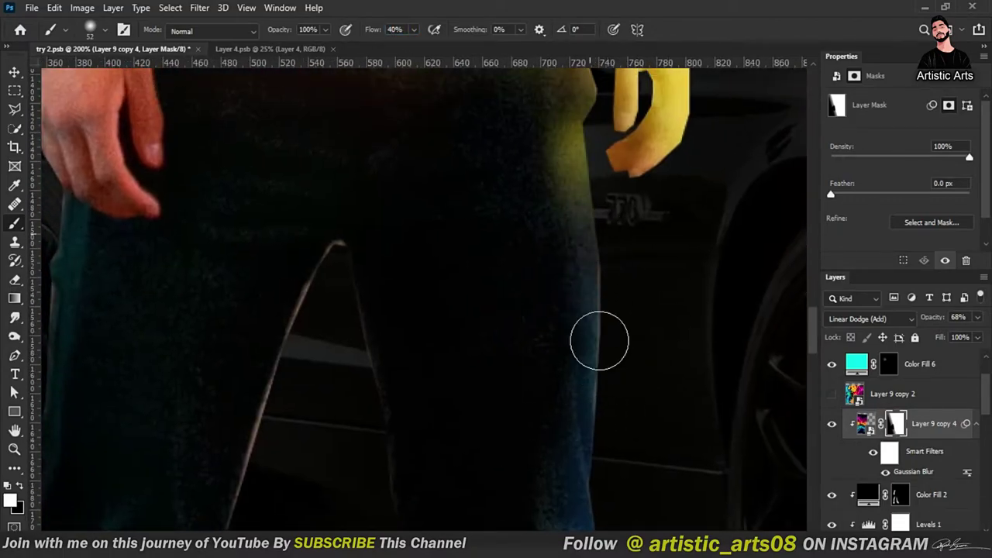
scroll(597, 333, up, 3)
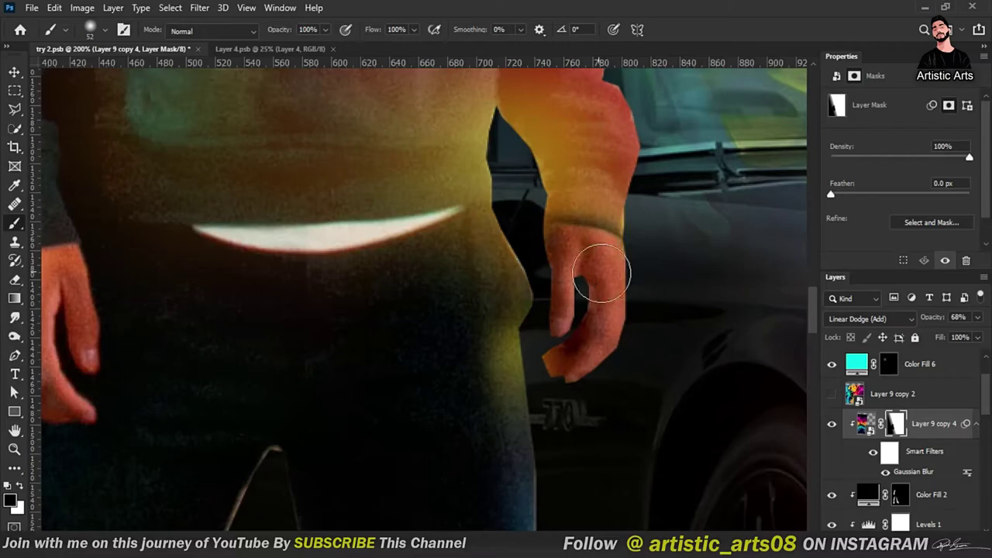
- Pan around the man to inspect the smoke glow on his hood and hoodie
scroll(585, 300, left, 5)
scroll(351, 266, down, 3)
scroll(427, 302, right, 3)
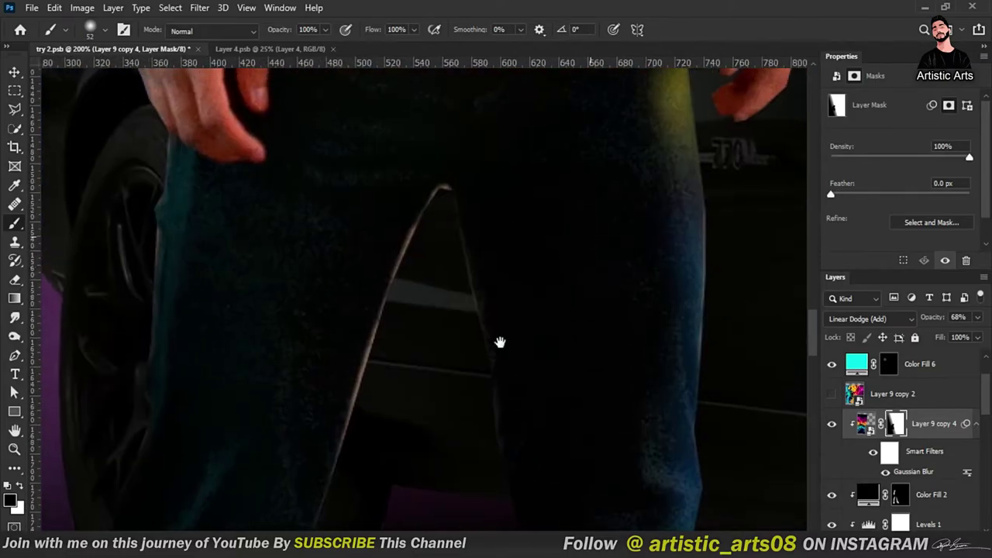
scroll(498, 343, up, 4)
scroll(558, 310, right, 2)
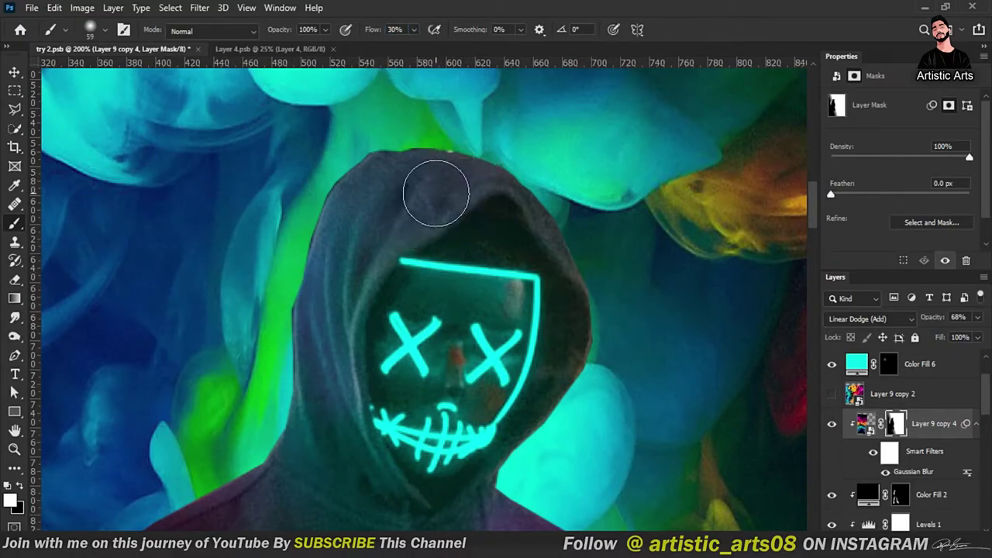
scroll(465, 209, down, 2)
scroll(503, 241, down, 2)
scroll(492, 276, down, 2)
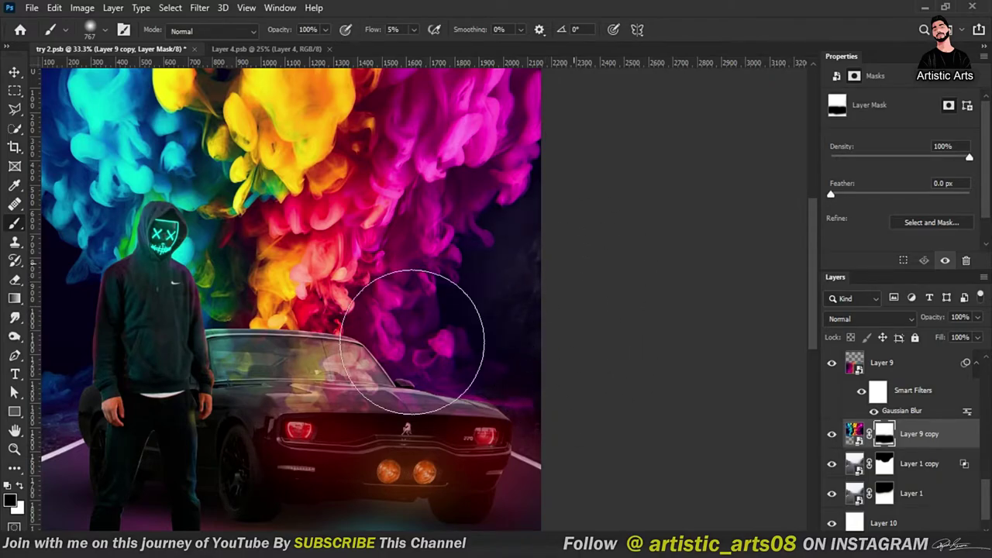
- Add a Levels adjustment layer above the smoke over the car
scroll(411, 342, left, 5)
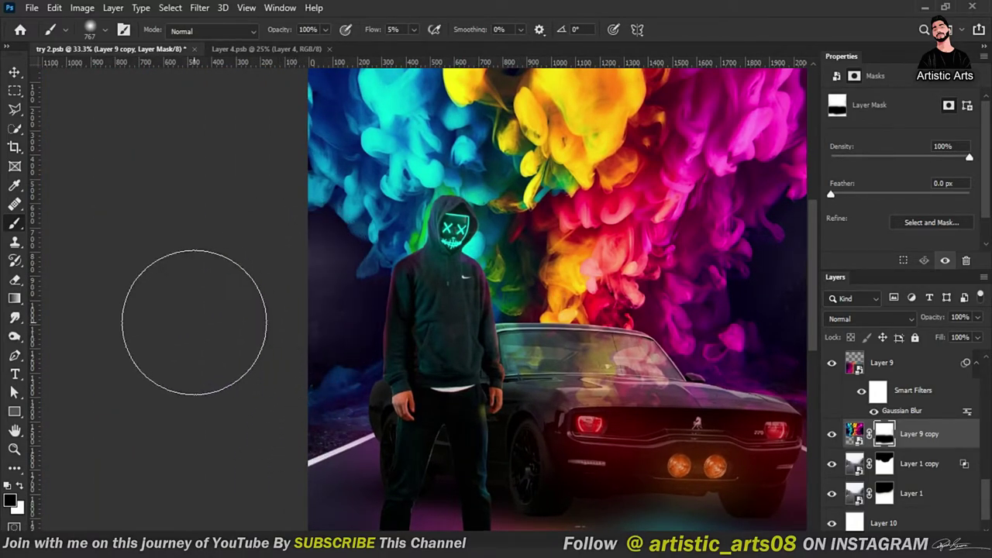
scroll(194, 321, right, 2)
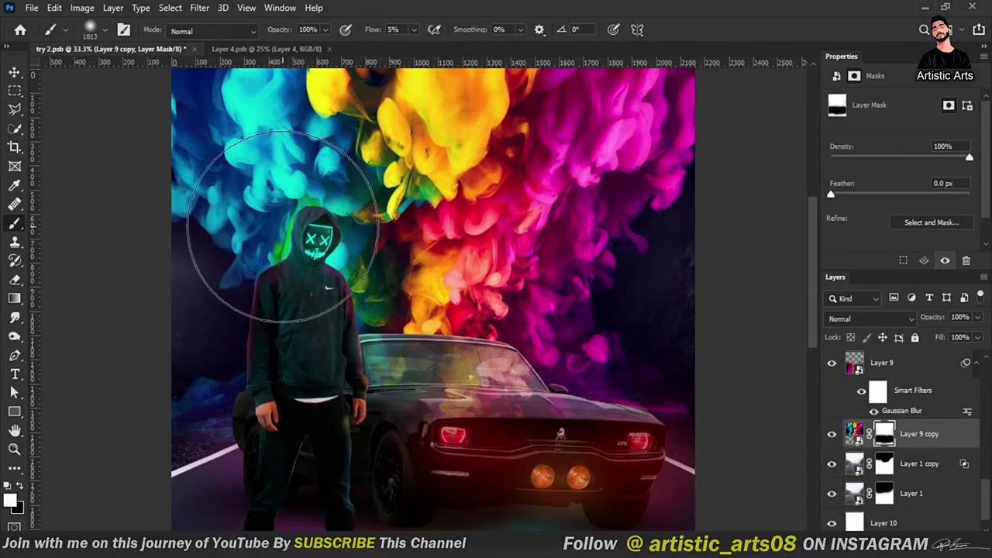
key(ctrl+minus)
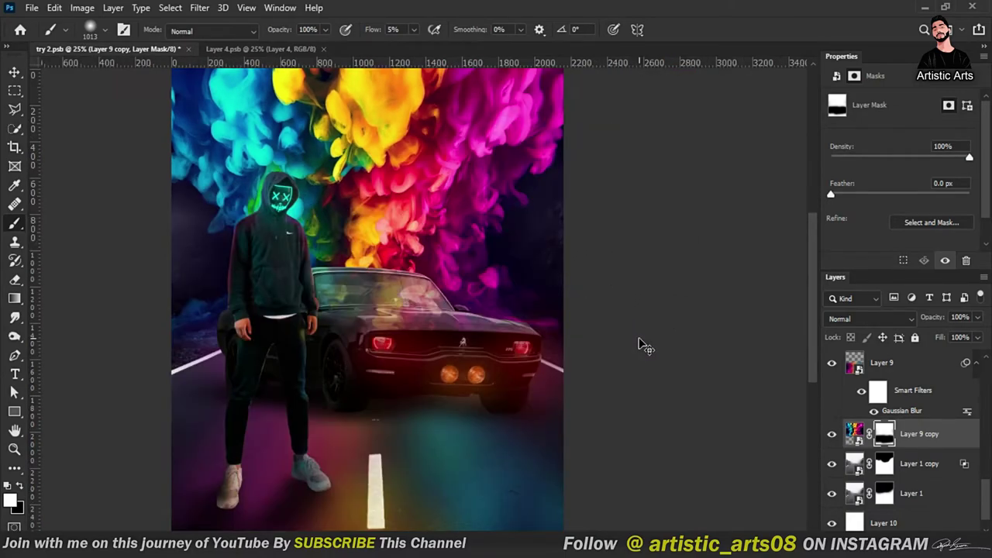
scroll(643, 343, left, 1)
click(911, 543)
click(899, 349)
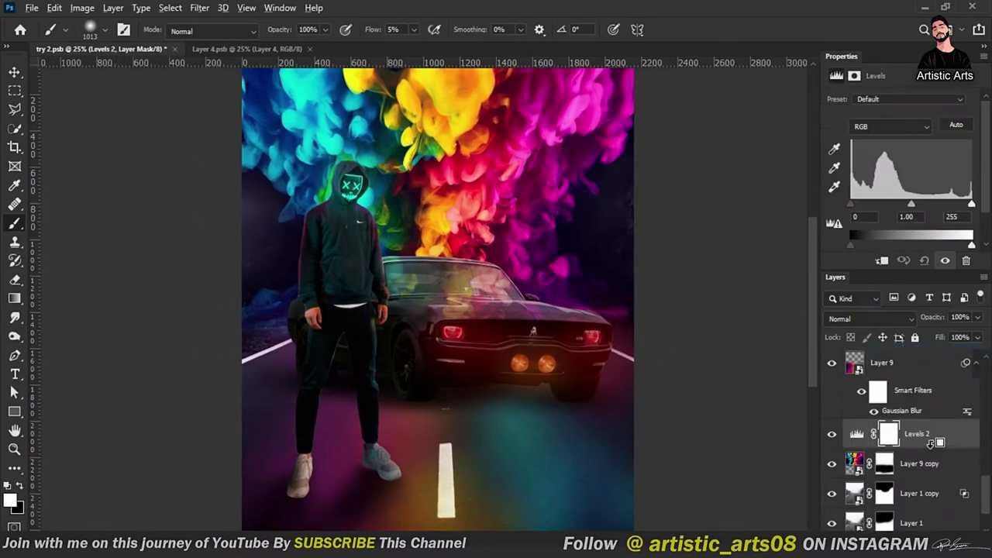
- Add a Brightness/Contrast adjustment layer with Contrast raised to 58
click(911, 543)
click(925, 336)
drag(899, 168, 940, 168)
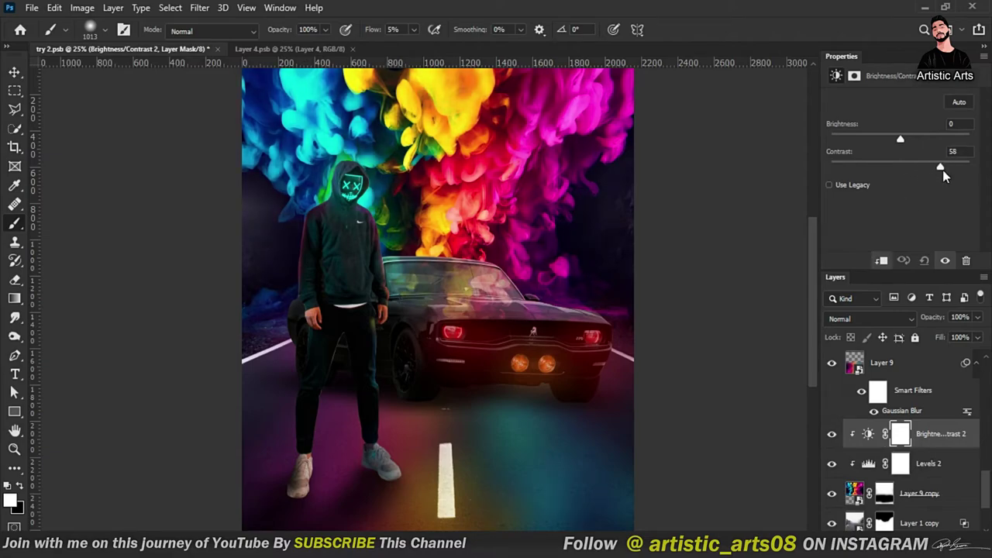
drag(574, 248, 602, 268)
click(928, 464)
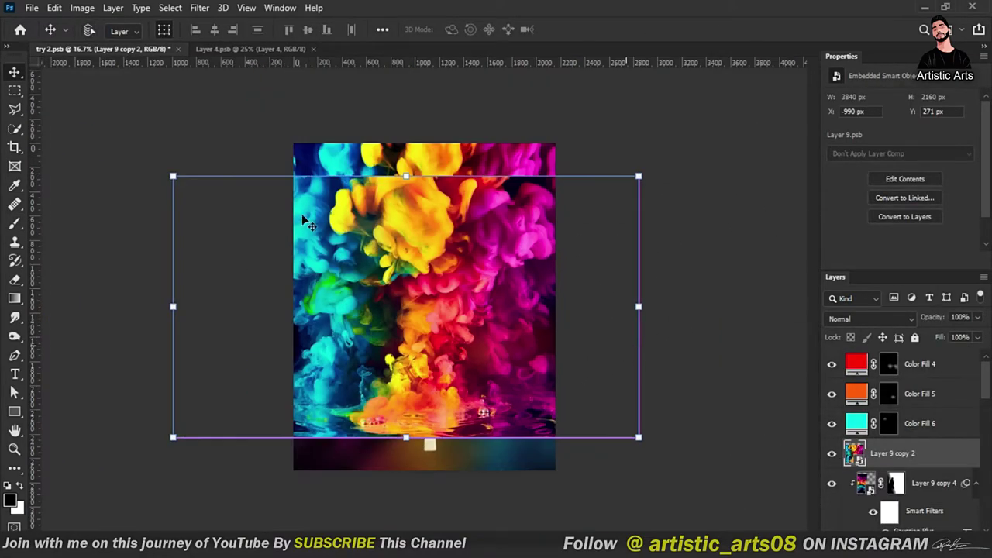
- Enlarge the extra smoke copy to about 124% and place the fog layer
drag(405, 437, 408, 468)
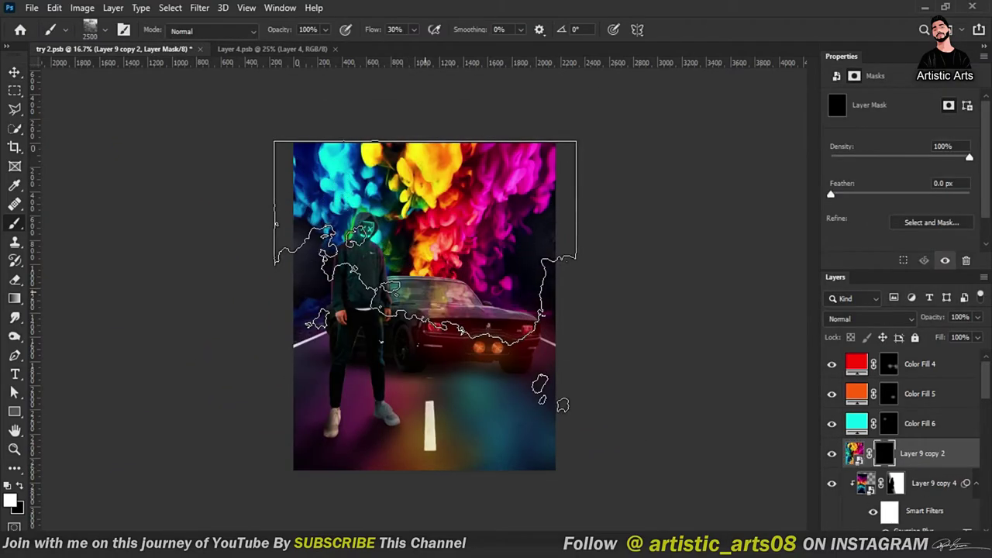
key(ctrl+plus)
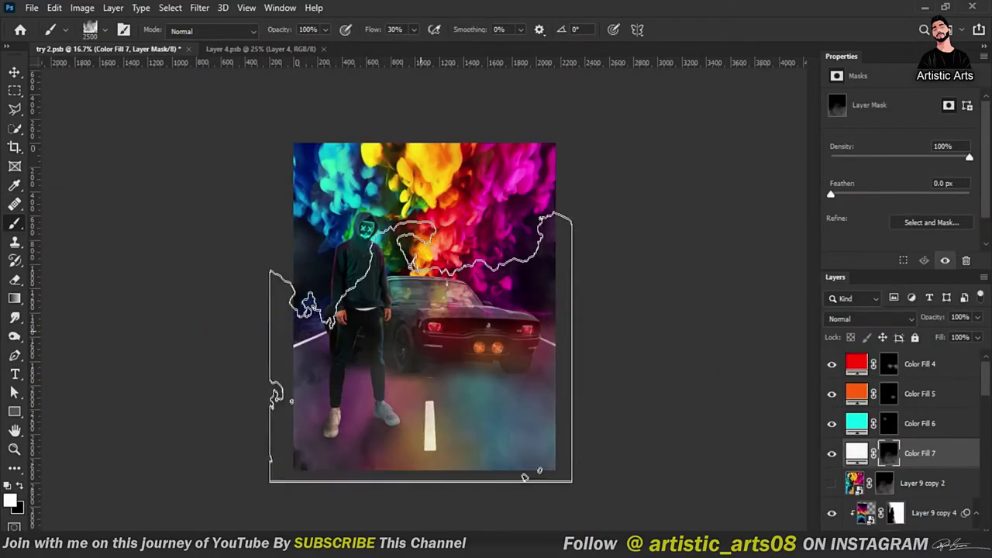
click(715, 431)
key(ctrl+plus)
- Blur the white fog layer with a radius-20 Gaussian Blur
click(422, 226)
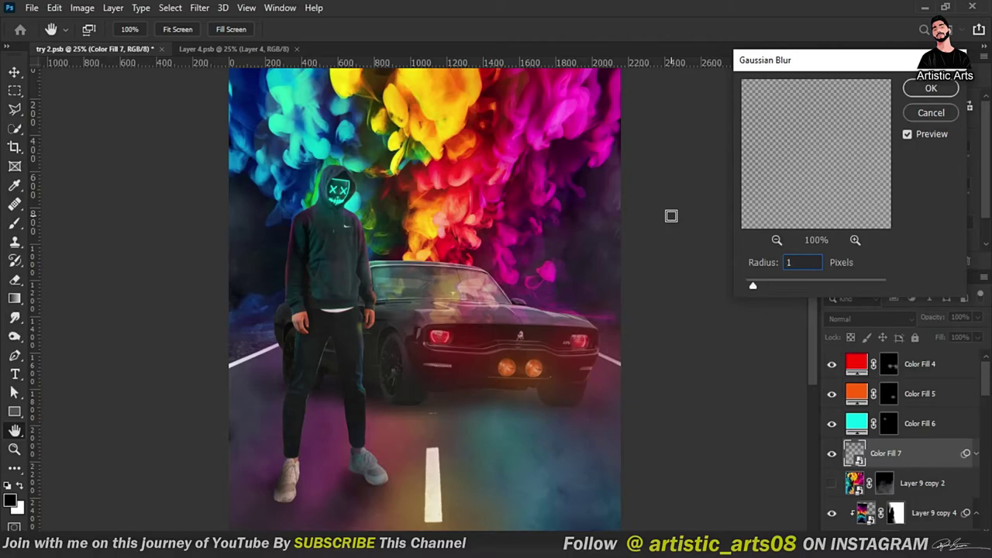
text(1)
key(BackSpace)
text(20)
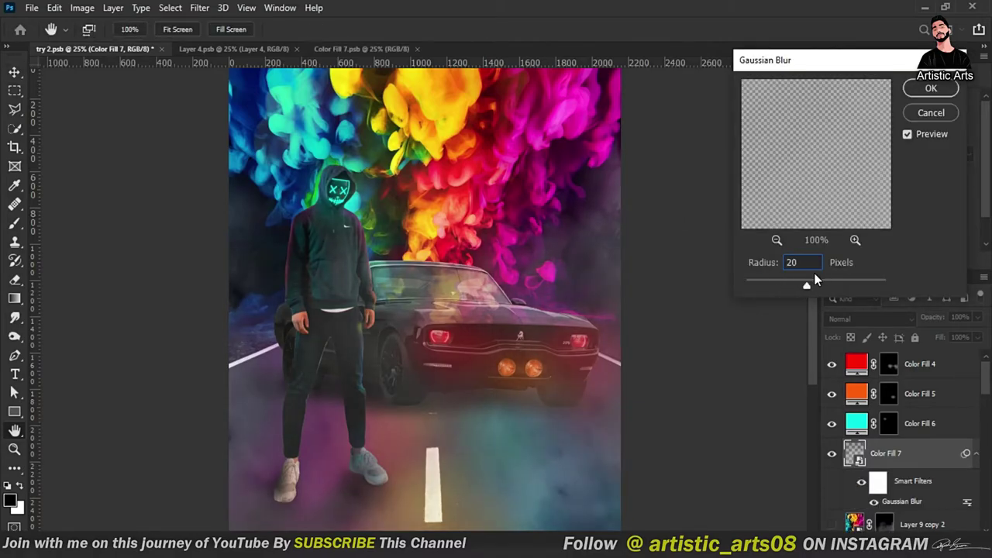
key(Return)
key(v)
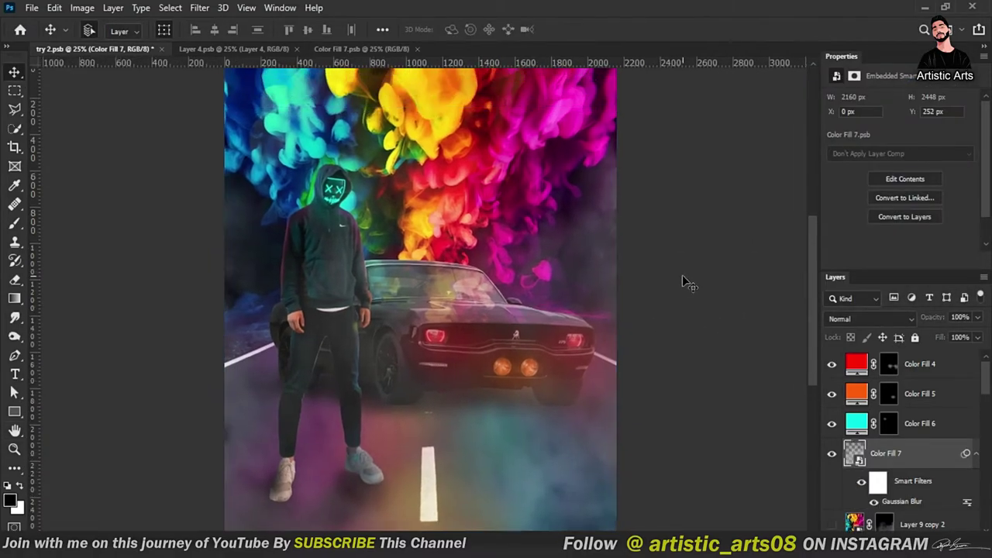
- Change the red colour fill to a lighter, softer red
click(918, 363)
double_click(856, 363)
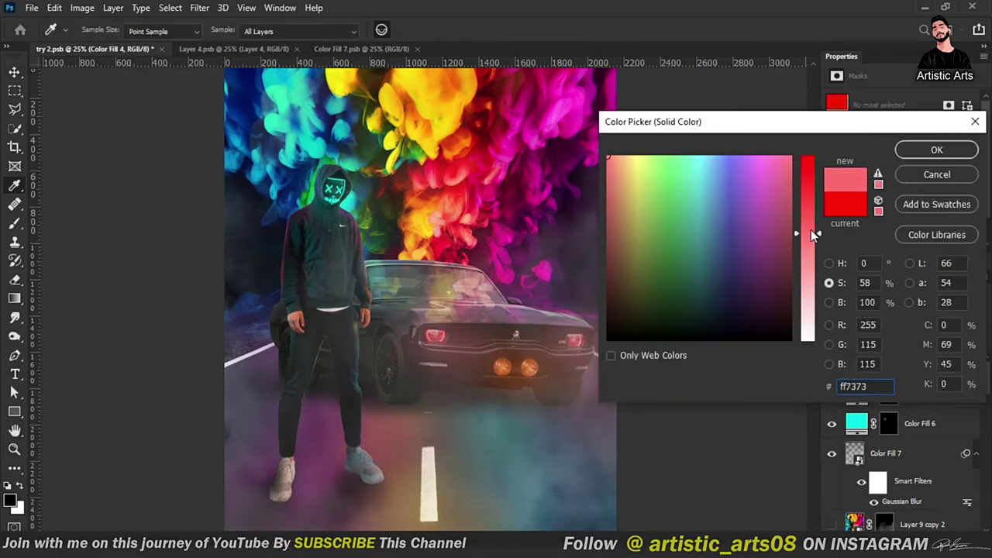
drag(811, 230, 813, 221)
click(936, 150)
- Target the red fill's mask with a brush, then make the red more saturated again
click(889, 363)
key(b)
right_click(470, 243)
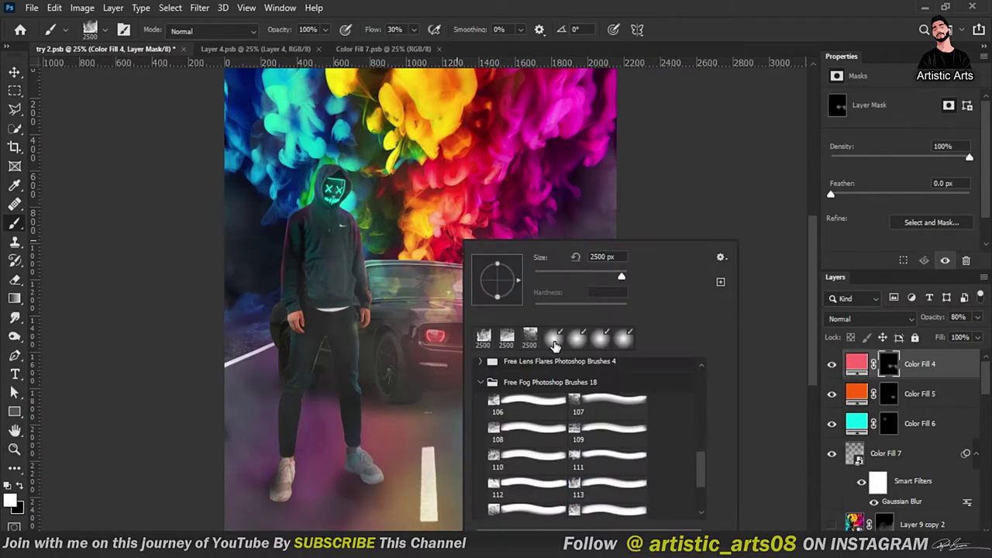
key(Escape)
double_click(856, 363)
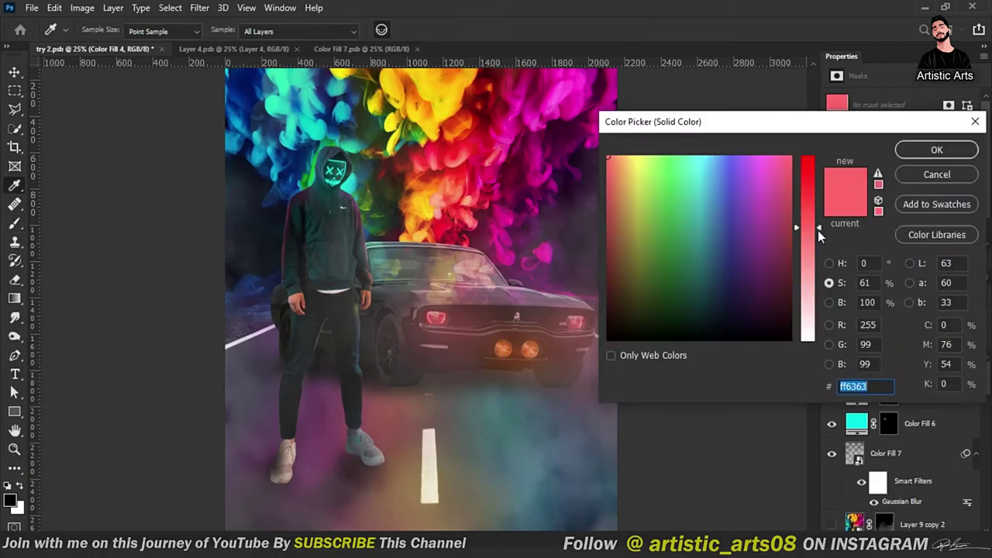
drag(810, 220, 810, 204)
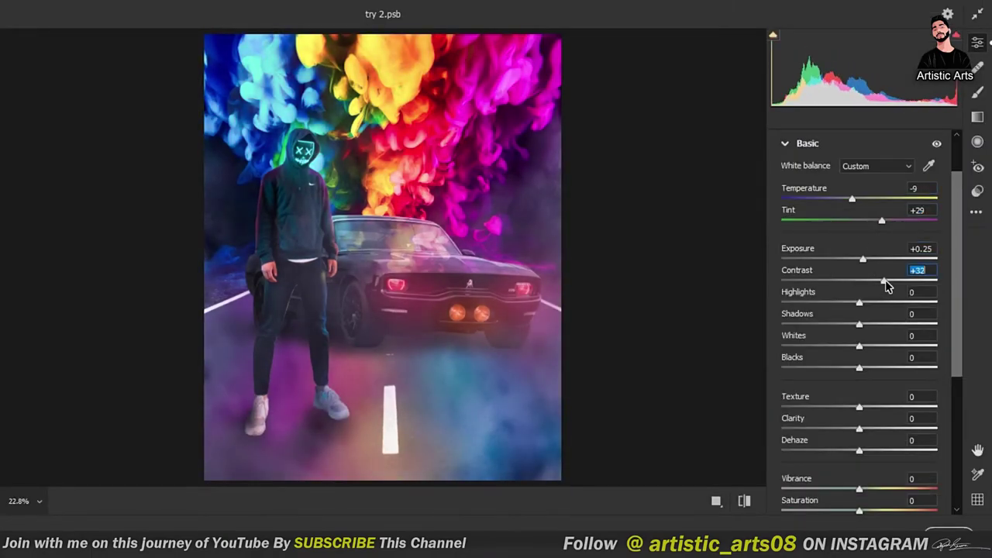
- Set Camera Raw Basic sliders: Highlights -100, Shadows +20, Blacks -20
mouse_move(829, 324)
mouse_down()
mouse_move(874, 324)
mouse_move(781, 302)
mouse_up()
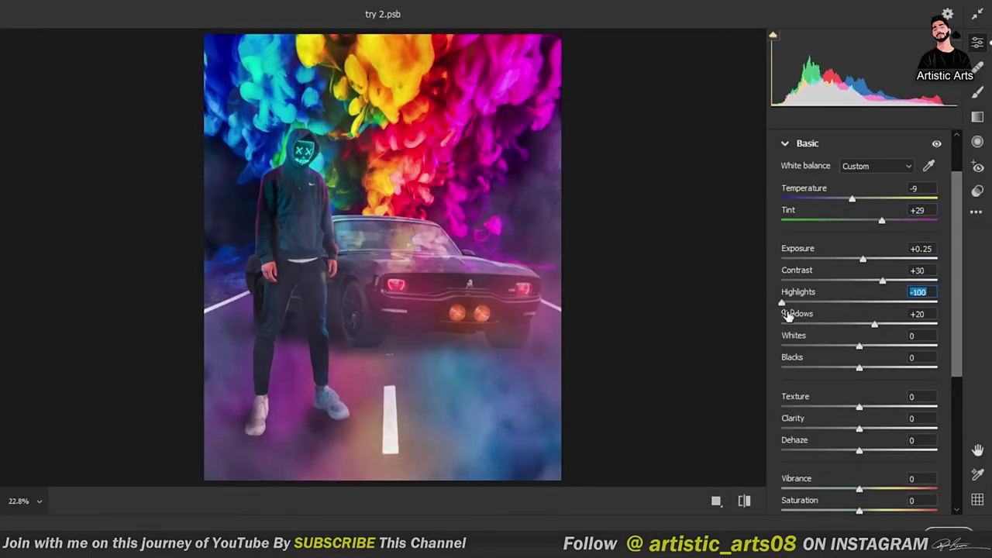
scroll(790, 312, down, 1)
drag(858, 311, 844, 332)
scroll(852, 310, down, 1)
scroll(852, 349, down, 1)
drag(858, 384, 862, 405)
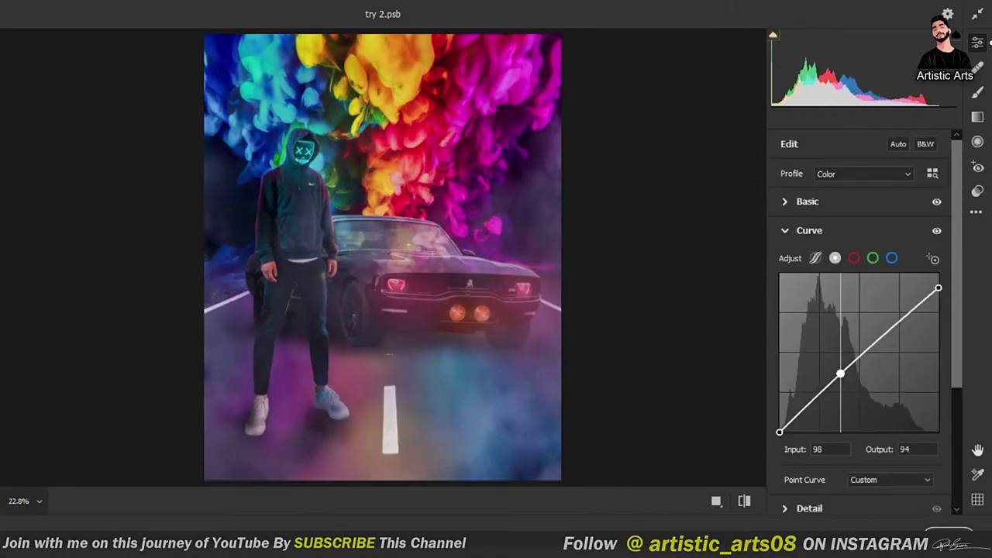
- Darken the midtones on the tone curve and set noise reduction to 50
drag(868, 353, 852, 377)
scroll(786, 372, down, 3)
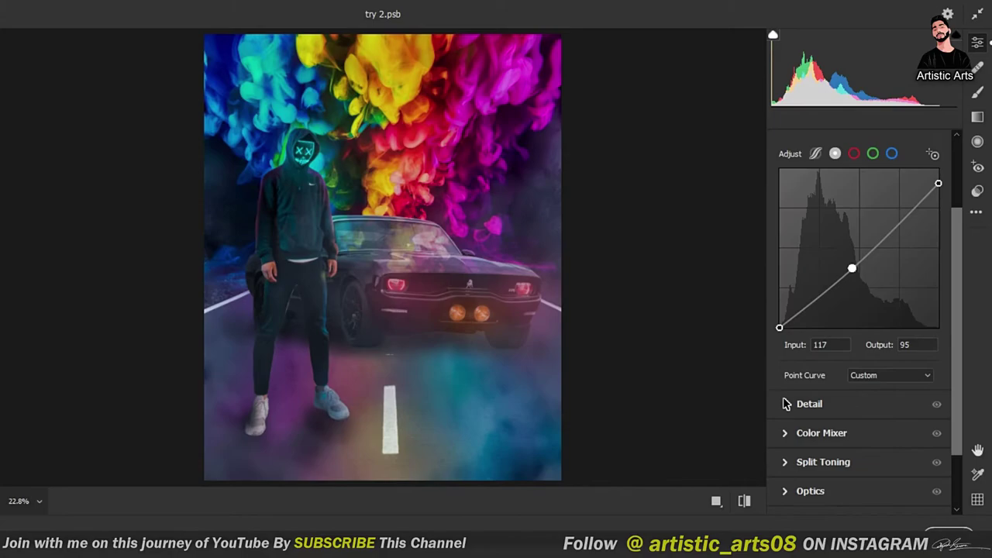
click(785, 403)
click(308, 383)
drag(544, 486, 528, 551)
click(902, 301)
text(50)
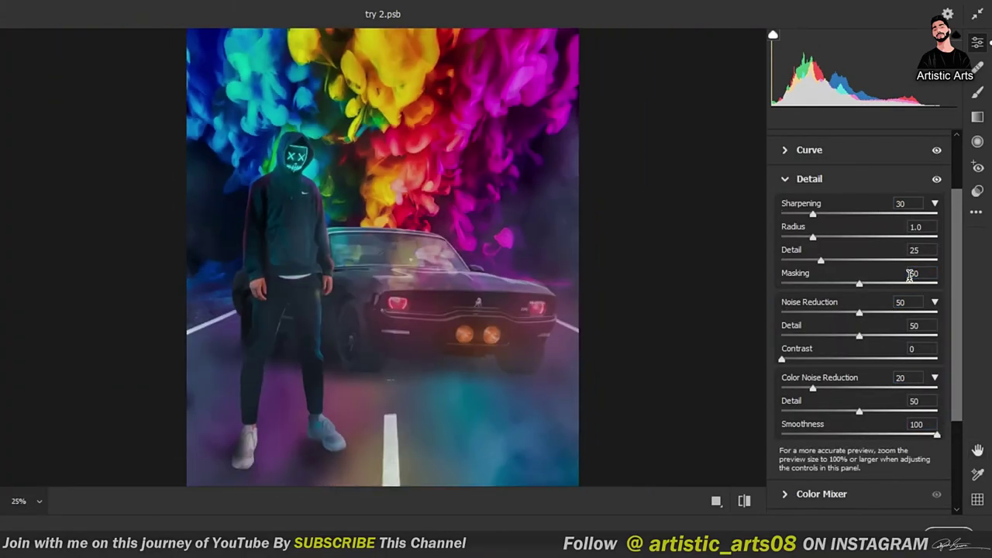
- Lower the reds' saturation to -11 in the Color Mixer
click(809, 179)
click(821, 206)
scroll(859, 310, down, 5)
drag(858, 258, 850, 258)
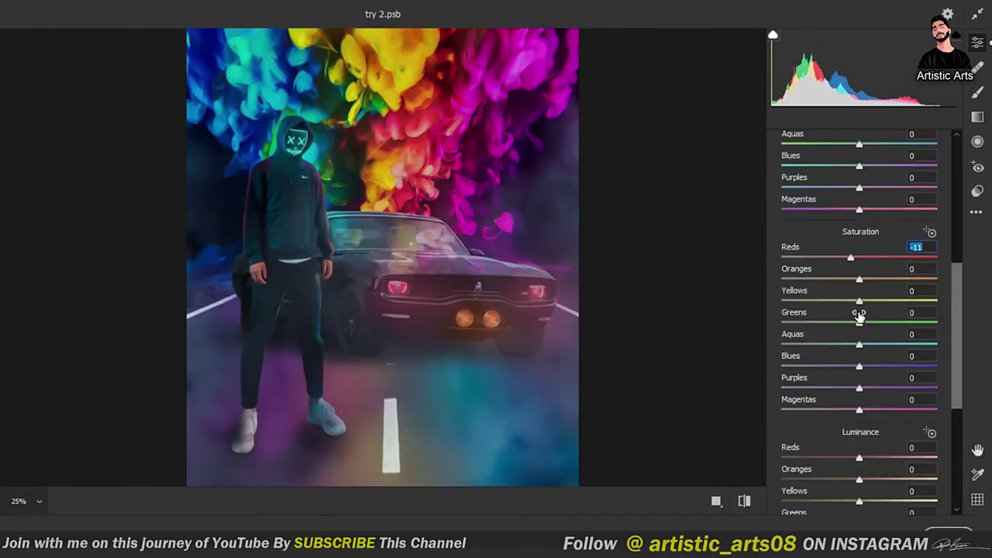
drag(858, 365, 863, 366)
- Add a vignette of -33 in the Effects settings
scroll(825, 387, down, 5)
scroll(785, 387, down, 5)
click(812, 467)
mouse_move(859, 467)
mouse_down()
mouse_move(834, 467)
mouse_move(848, 468)
mouse_up()
click(811, 405)
- Raise the green primary saturation in Calibration and adjust blue, red and dehaze
click(820, 434)
scroll(858, 349, down, 5)
drag(858, 430, 922, 430)
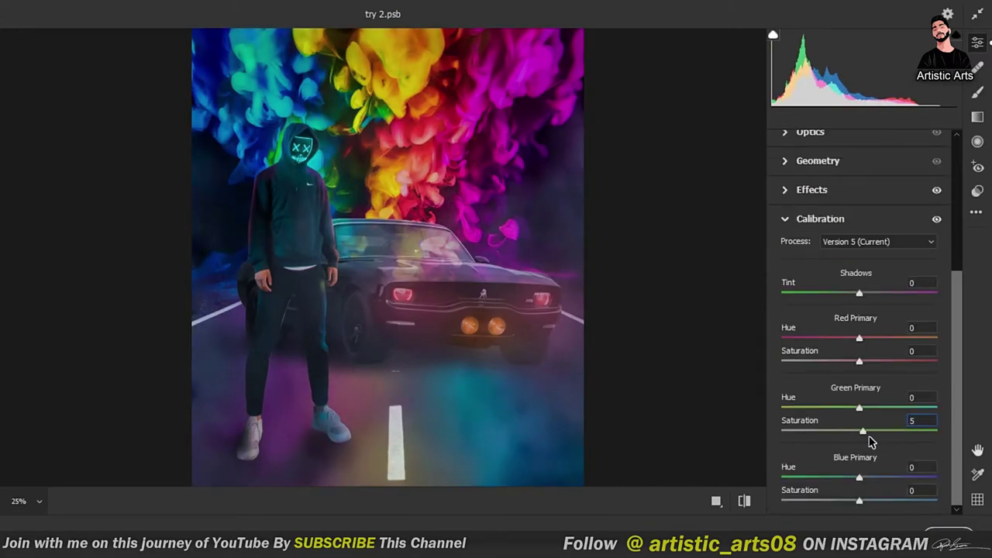
click(912, 495)
click(930, 357)
scroll(852, 326, up, 10)
click(860, 279)
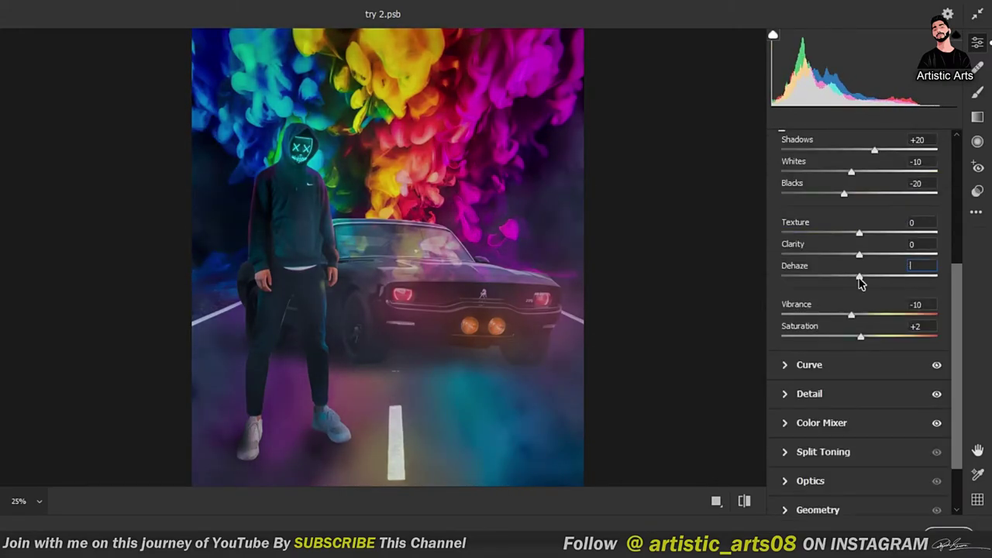